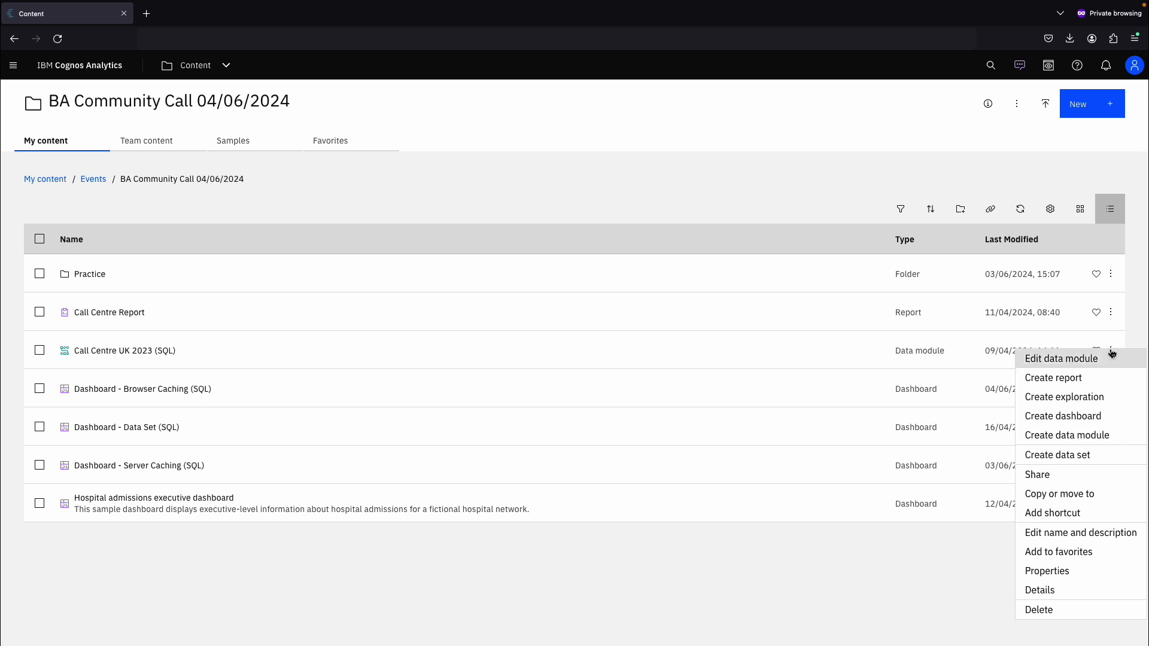
- Create a new data set from the Call Centre UK 2023 (SQL) data module
{"action": "left_click", "coordinate": [1070, 456]}
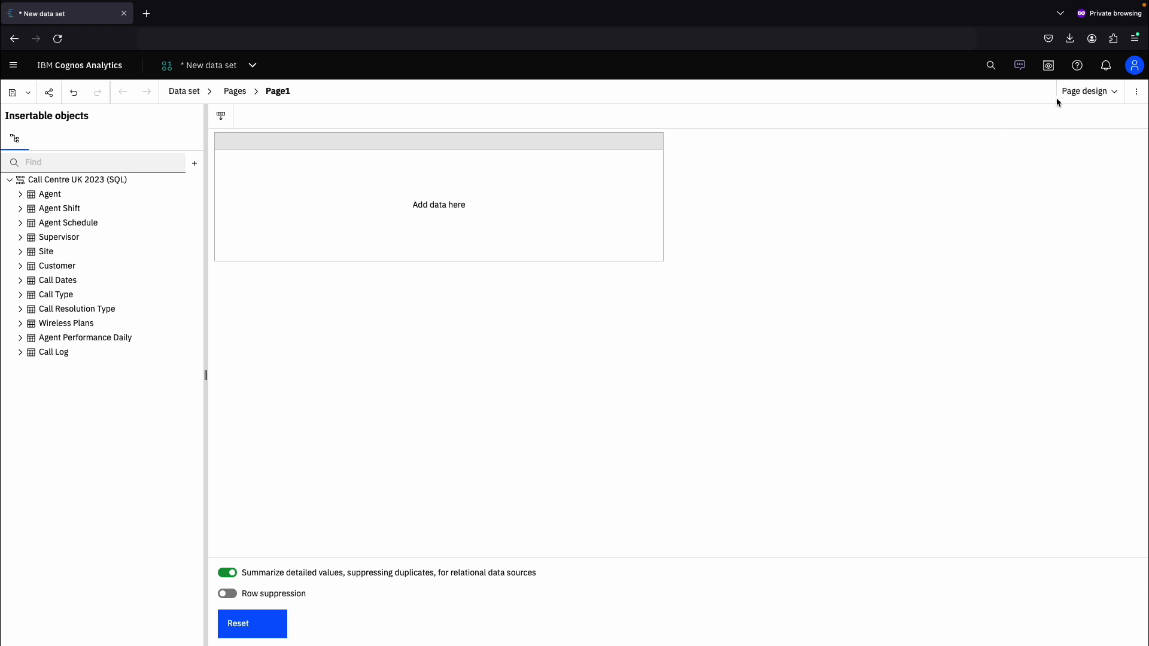
{"action": "left_click", "coordinate": [1078, 92]}
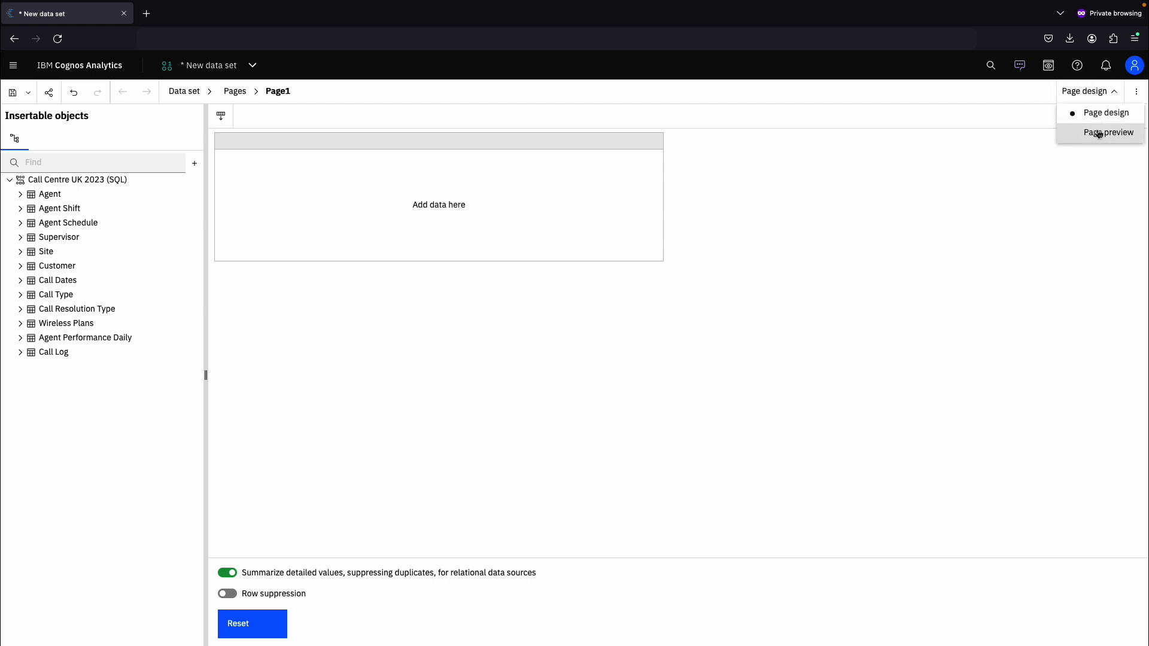
{"action": "left_click", "coordinate": [697, 288]}
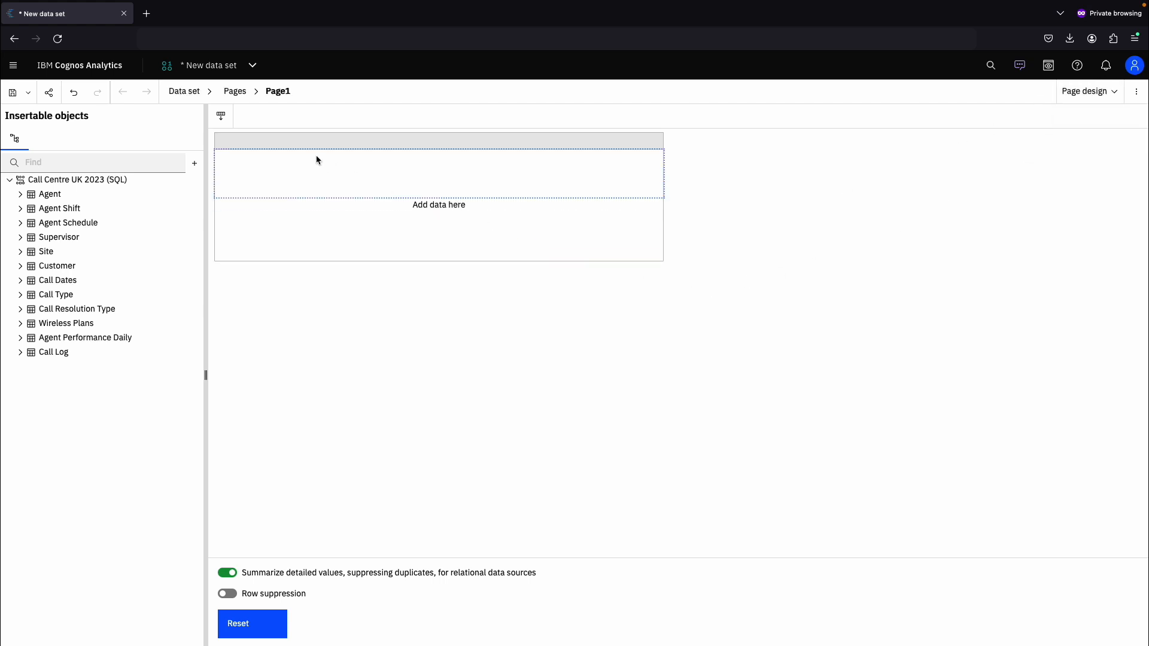
- Examine the data set's queries and the contents of Query1, then return to Page1
{"action": "left_click", "coordinate": [188, 92]}
{"action": "left_click", "coordinate": [198, 173]}
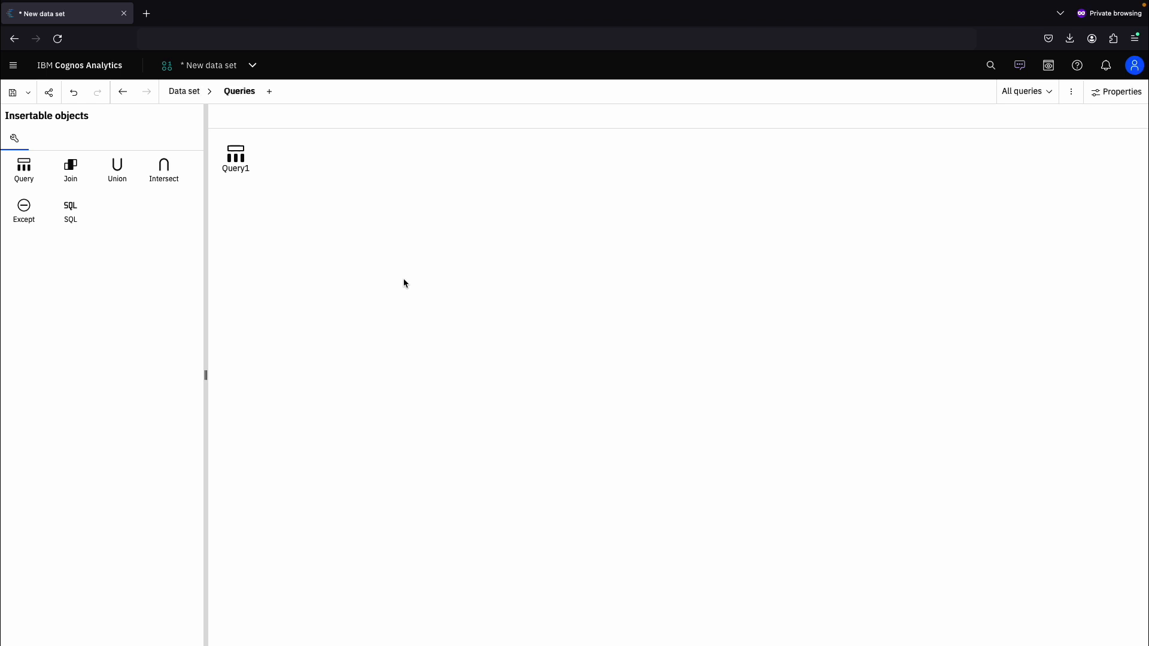
{"action": "double_click", "coordinate": [248, 170]}
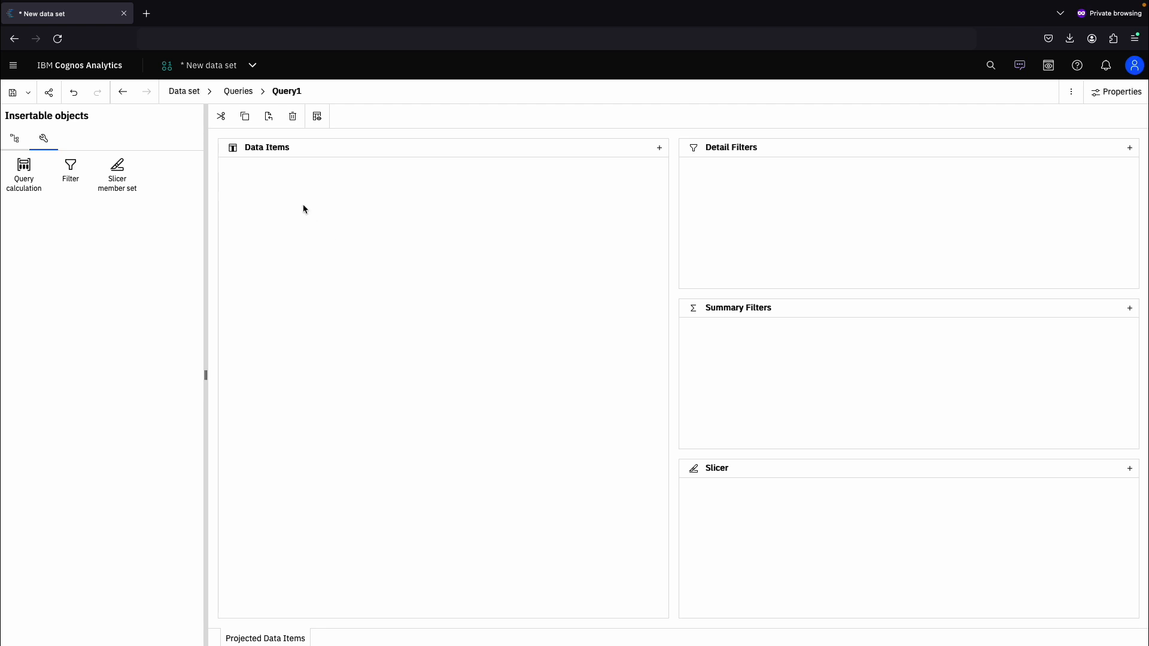
{"action": "left_click", "coordinate": [242, 70]}
{"action": "left_click", "coordinate": [371, 169]}
{"action": "left_click", "coordinate": [209, 92]}
{"action": "left_click", "coordinate": [208, 154]}
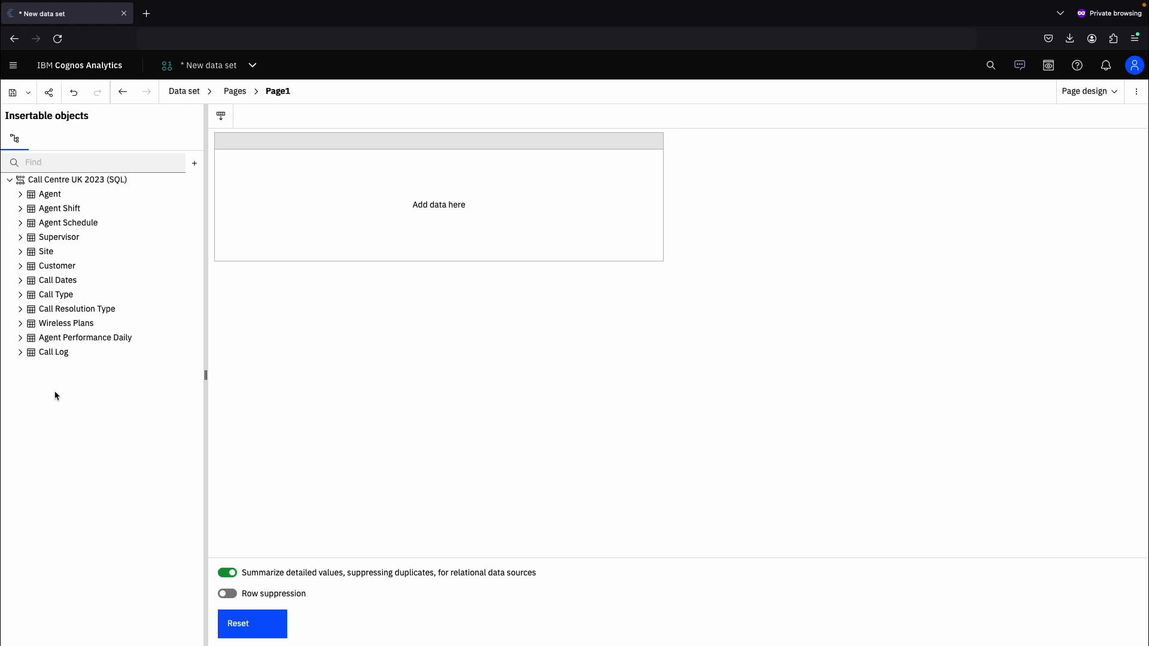
- Add Call Count, Call Hour, Talk Time, Handle Time and Queue Time from Call Log to the list
{"action": "left_click", "coordinate": [20, 352]}
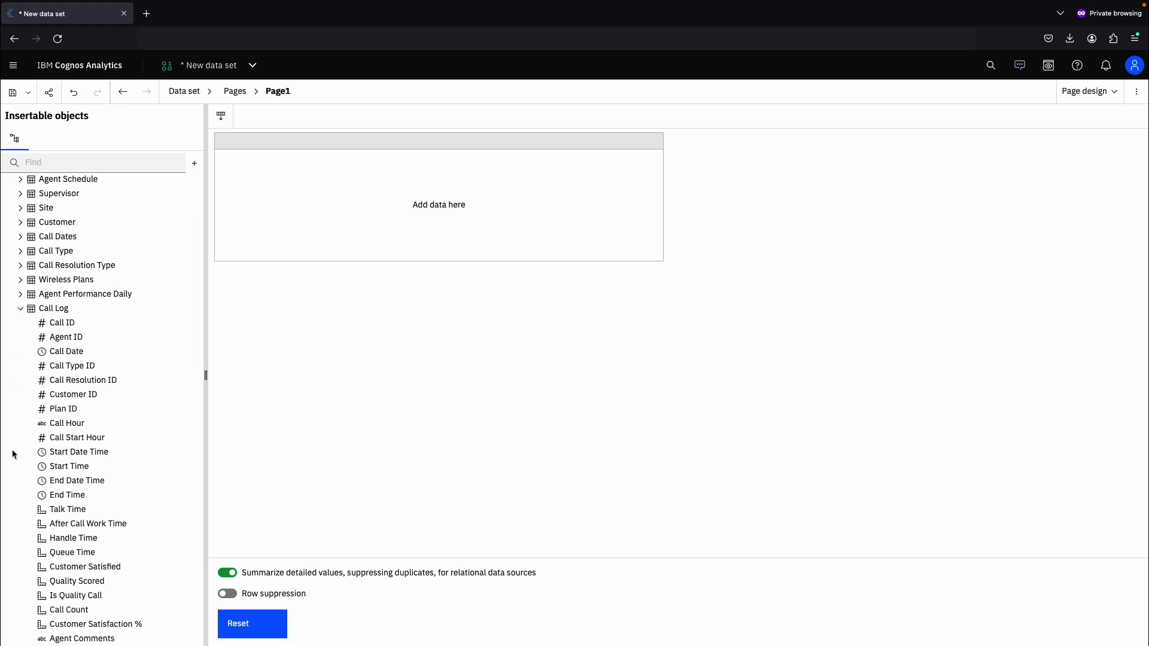
{"action": "double_click", "coordinate": [62, 611]}
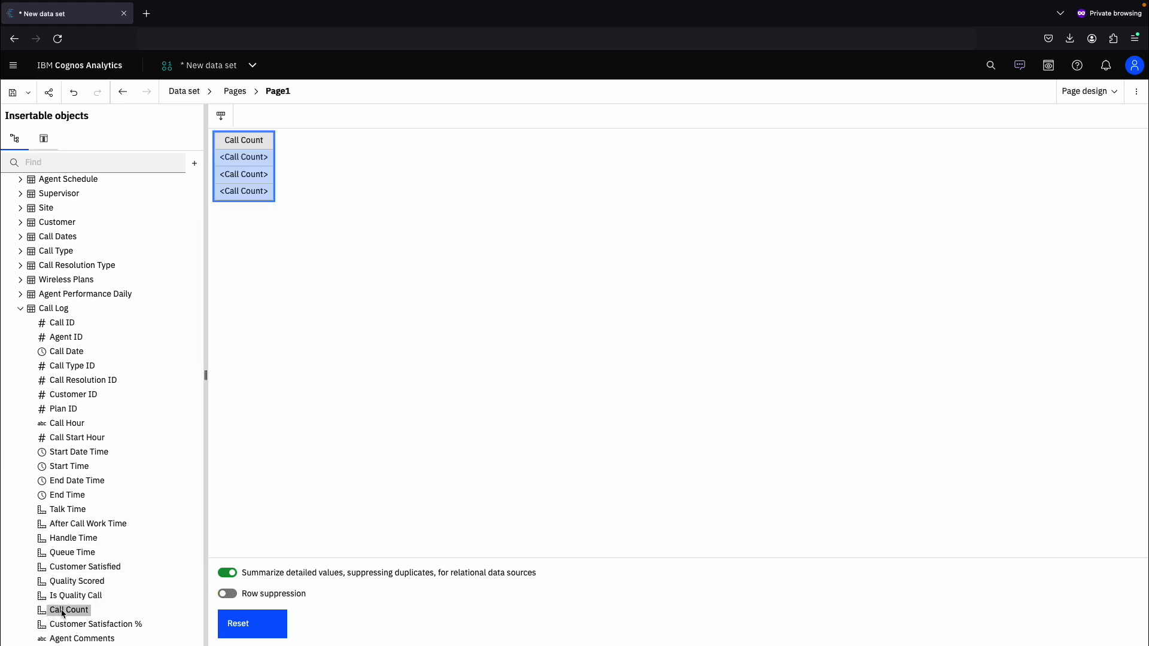
{"action": "double_click", "coordinate": [60, 427]}
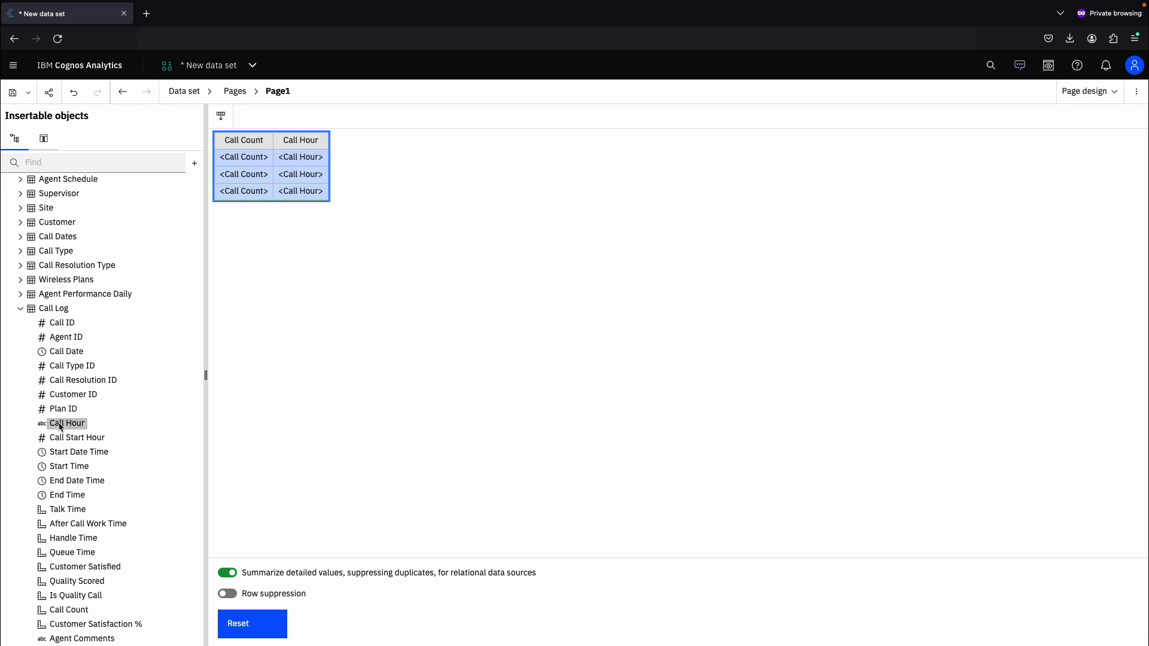
{"action": "double_click", "coordinate": [60, 511]}
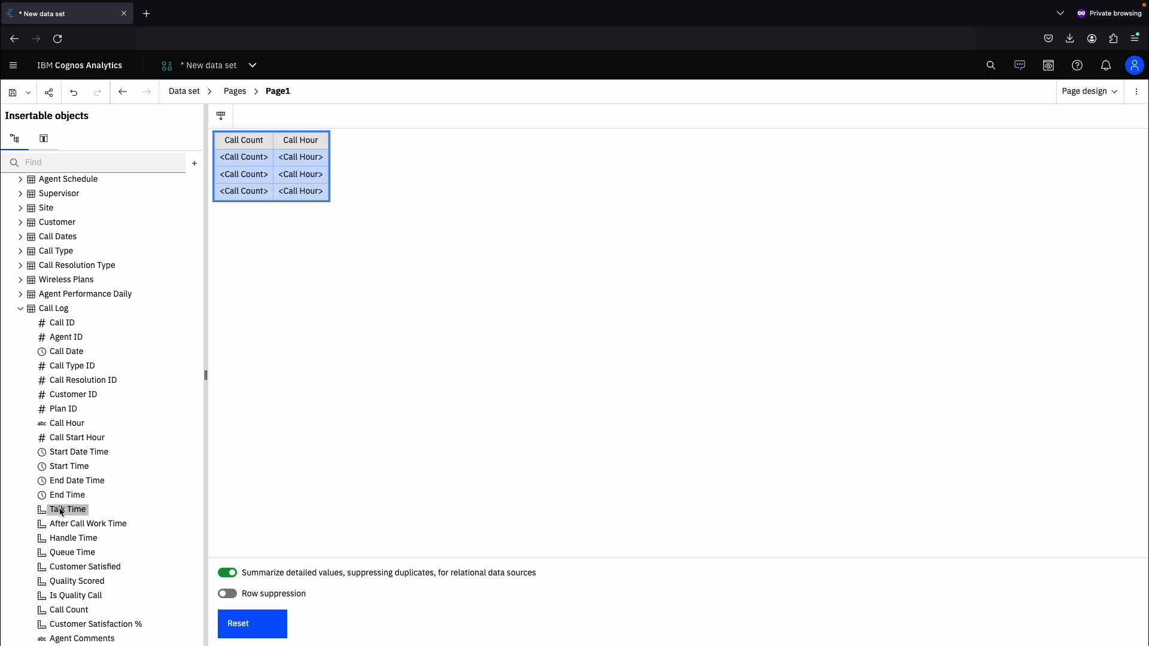
{"action": "double_click", "coordinate": [62, 542]}
{"action": "double_click", "coordinate": [63, 554]}
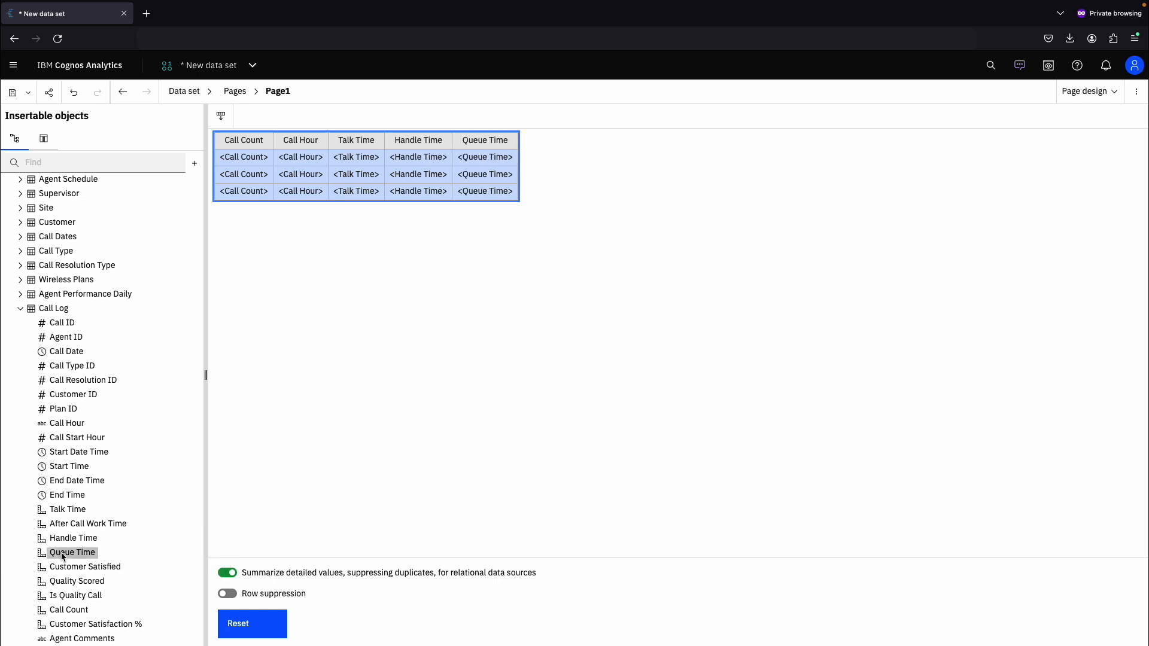
- Add Call Type Description and Call Resolution Description to the list
{"action": "left_click", "coordinate": [21, 309]}
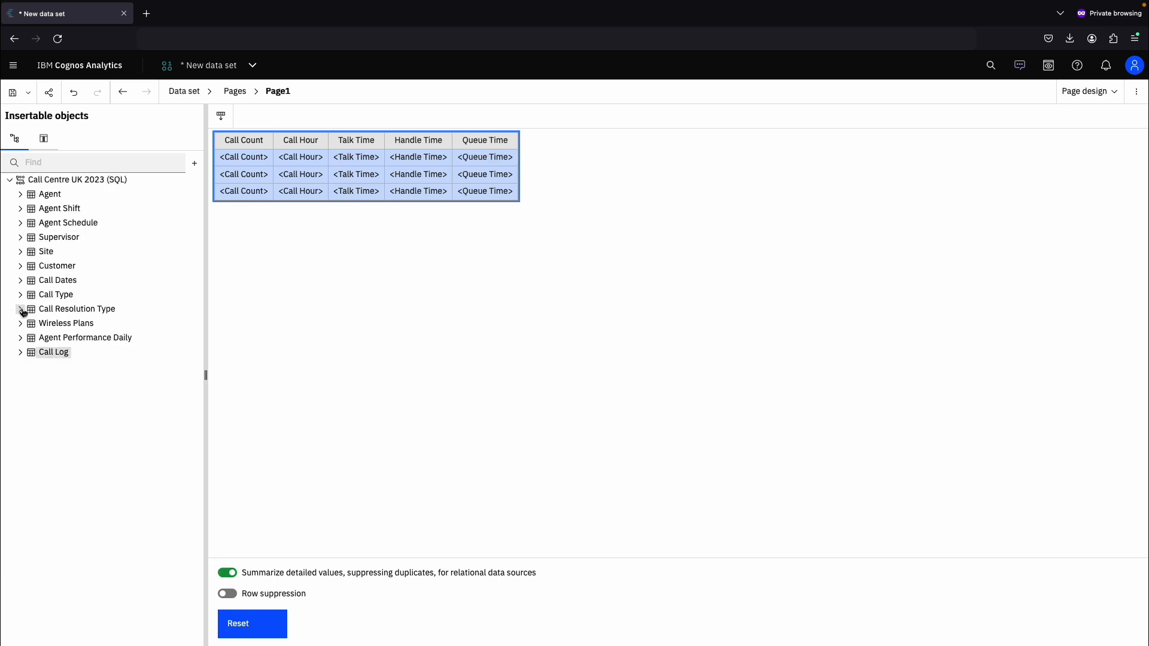
{"action": "left_click", "coordinate": [21, 296]}
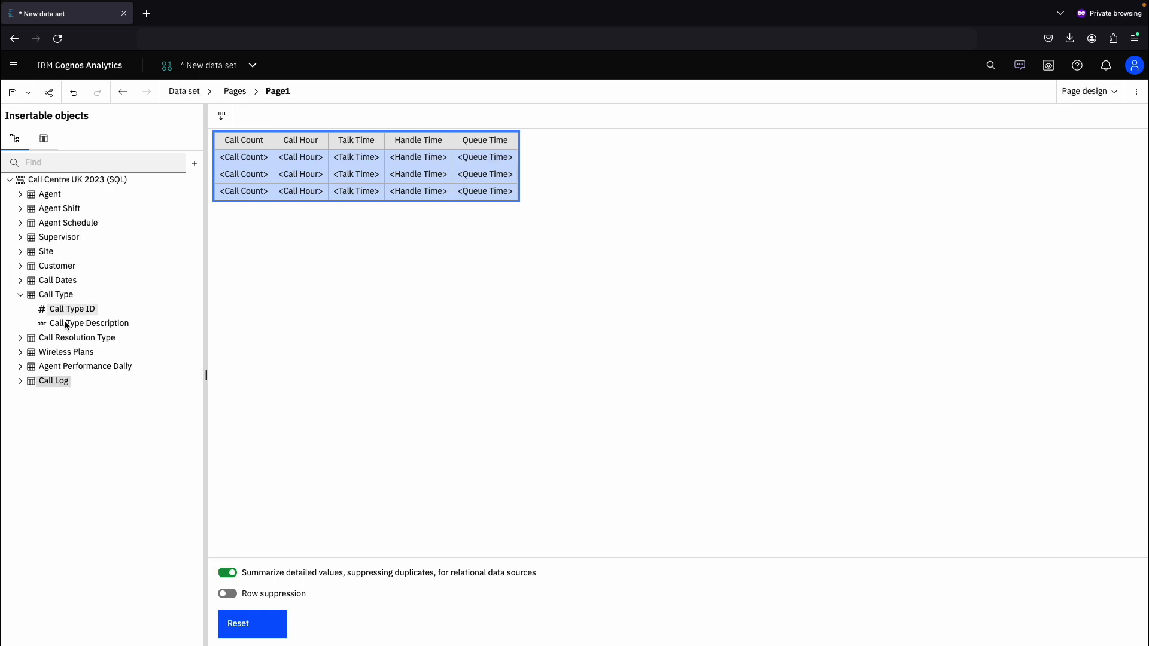
{"action": "double_click", "coordinate": [90, 328]}
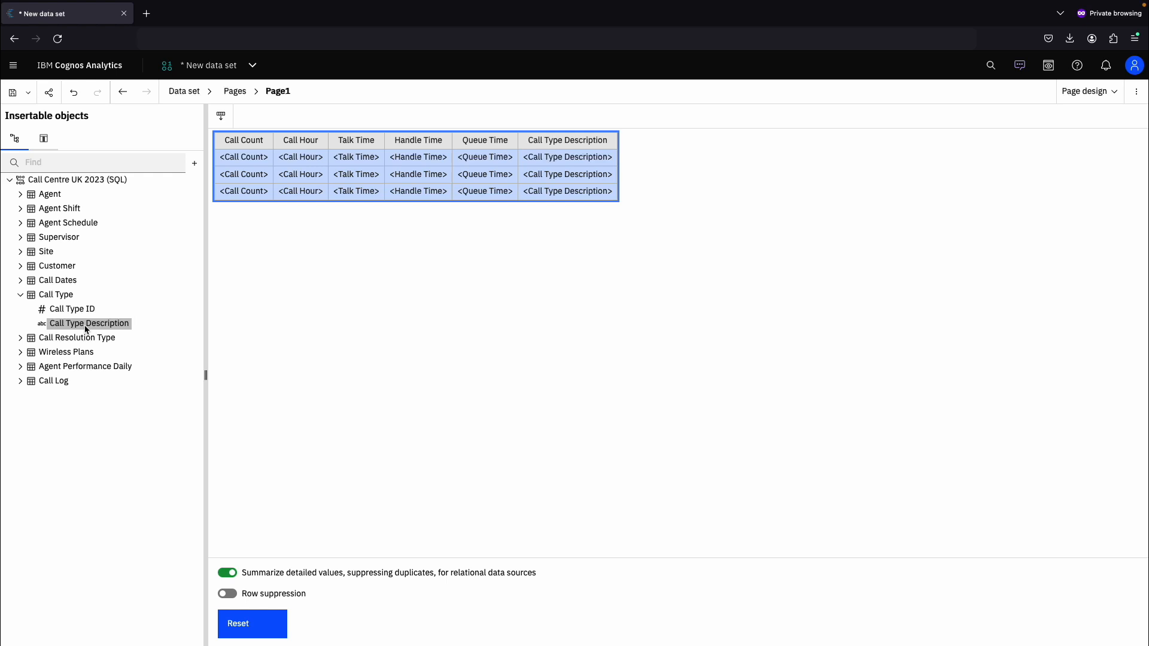
{"action": "left_click", "coordinate": [21, 295]}
{"action": "left_click", "coordinate": [21, 309]}
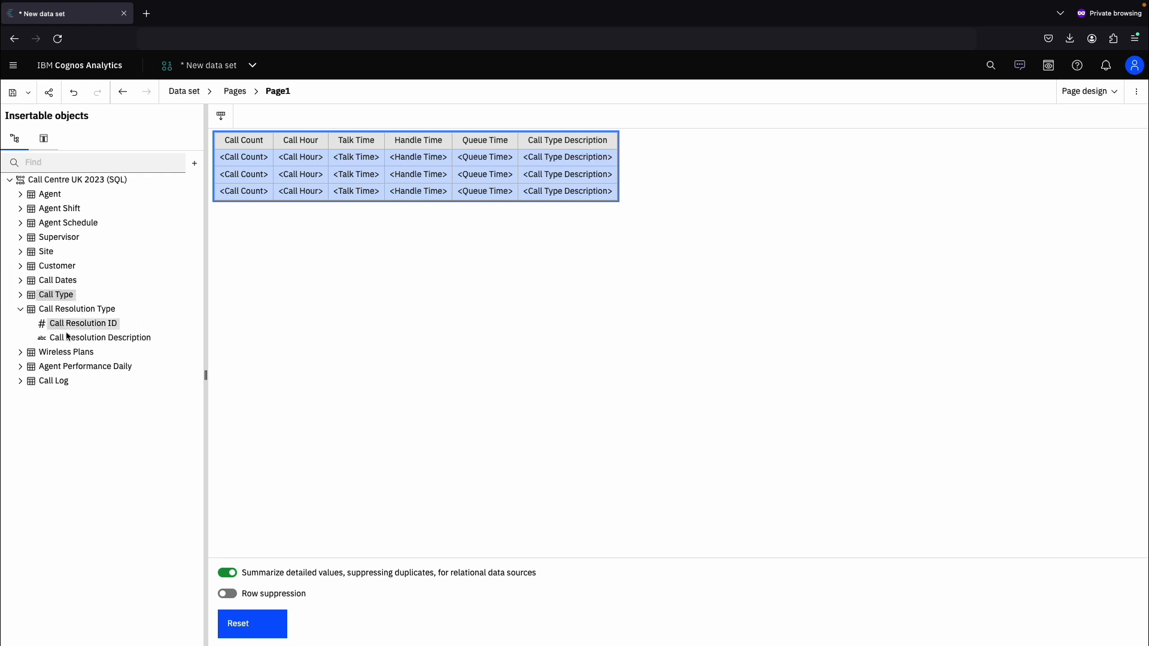
{"action": "double_click", "coordinate": [89, 337]}
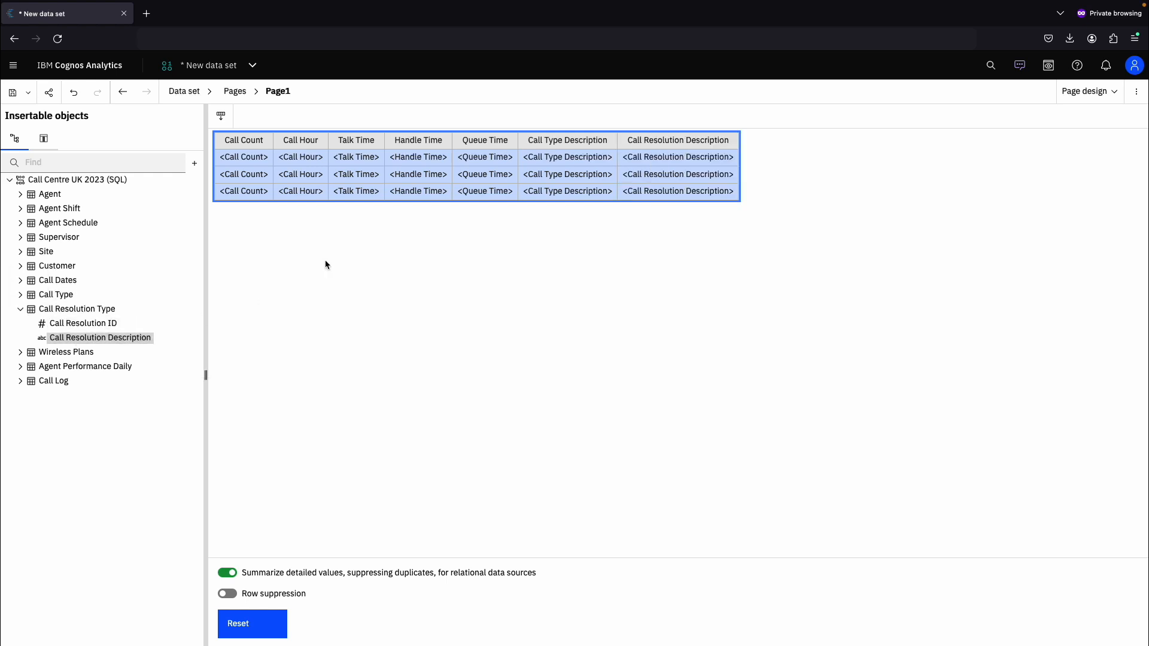
- Move Call Type Description to the first column and Call Resolution Description to the second column
{"action": "left_click", "coordinate": [589, 144]}
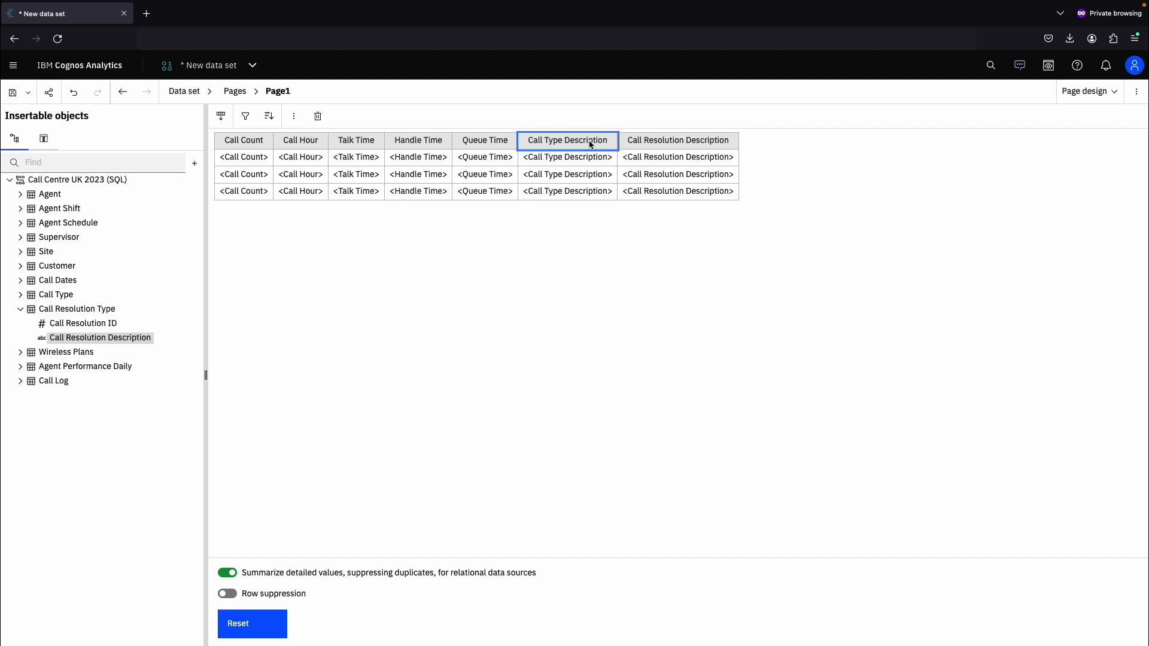
{"action": "left_click_drag", "start_coordinate": [589, 143], "coordinate": [217, 144]}
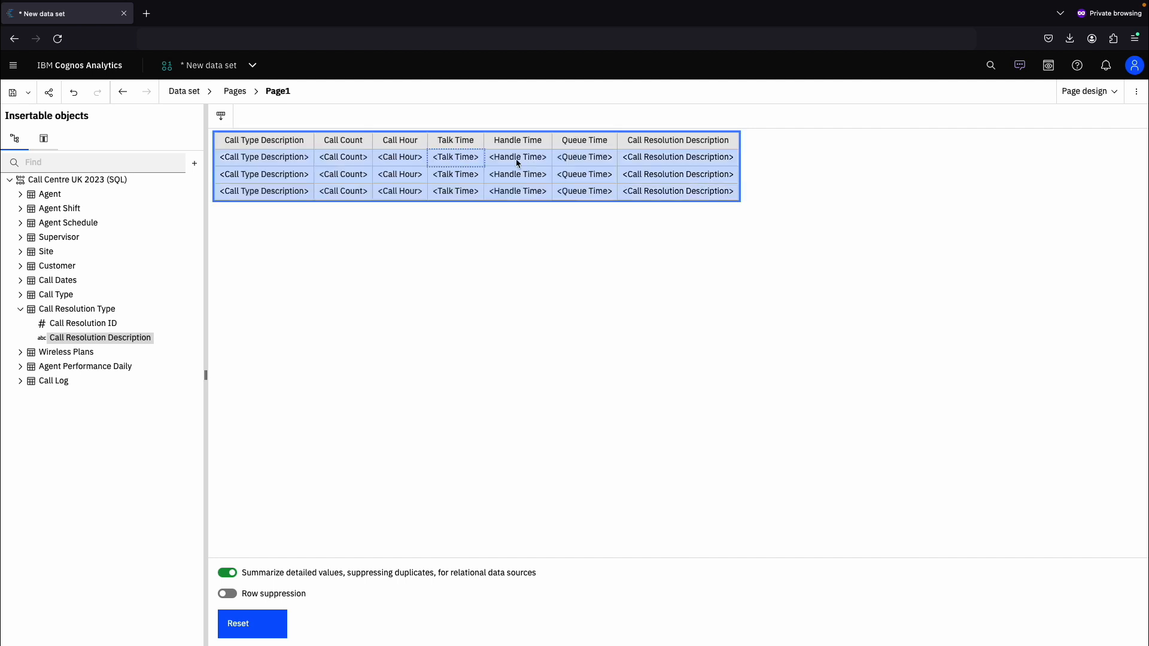
{"action": "left_click_drag", "start_coordinate": [655, 142], "coordinate": [324, 163]}
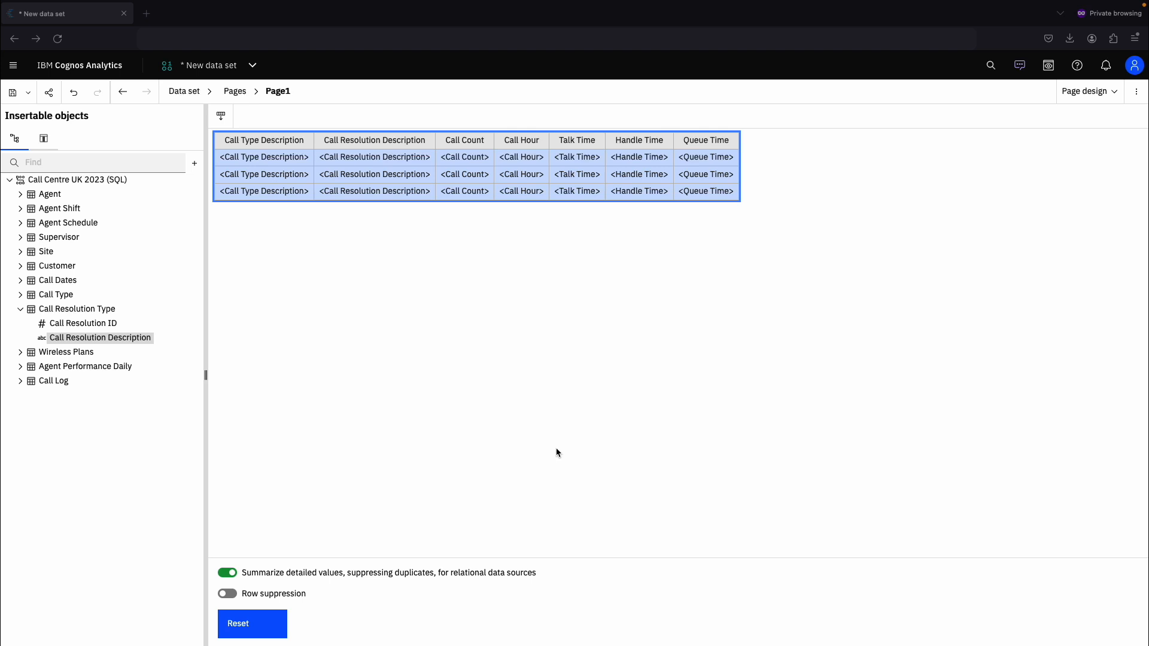
- Switch to page preview and compare the data with duplicate summarization turned off and back on
{"action": "left_click", "coordinate": [1082, 93]}
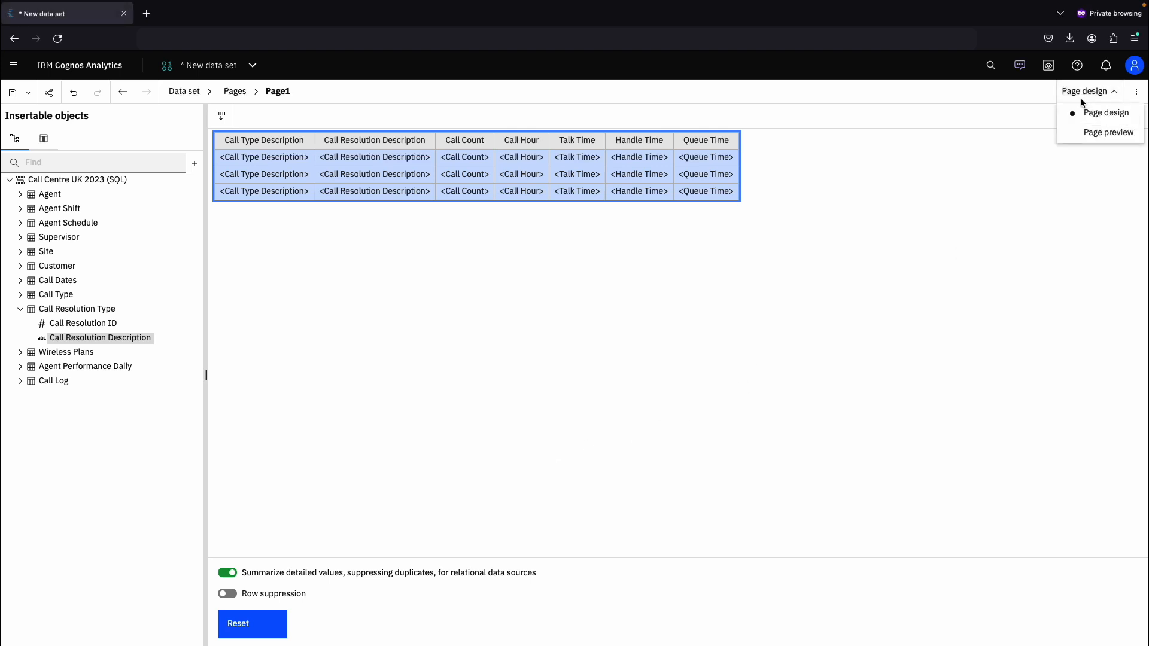
{"action": "left_click", "coordinate": [1089, 131]}
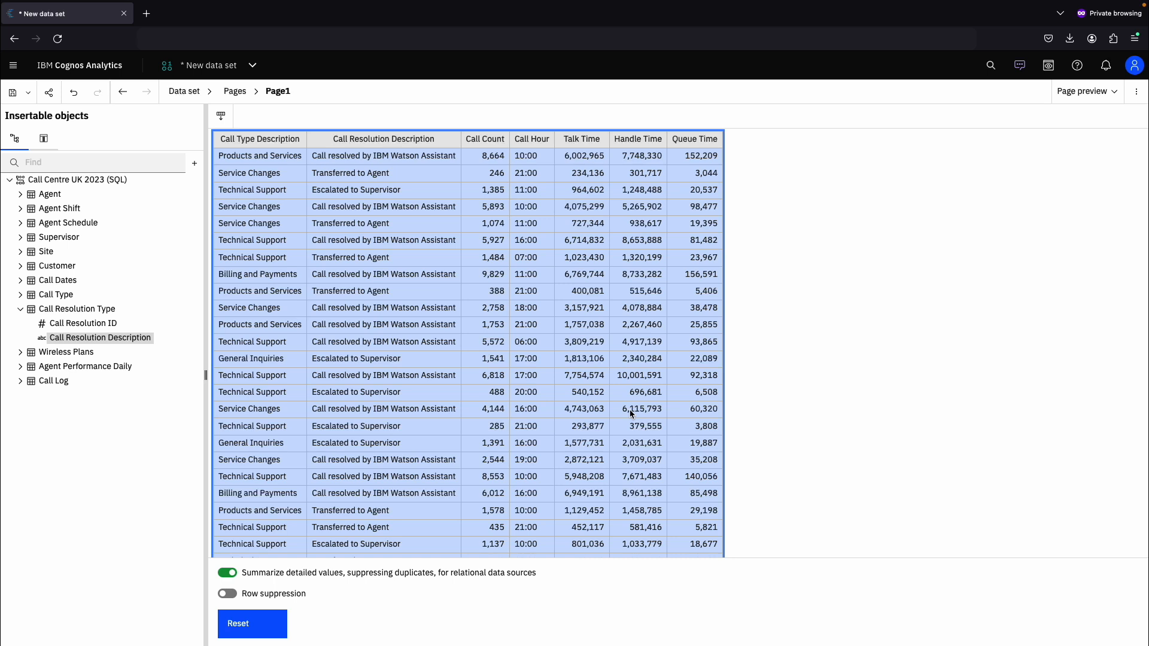
{"action": "left_click", "coordinate": [228, 574]}
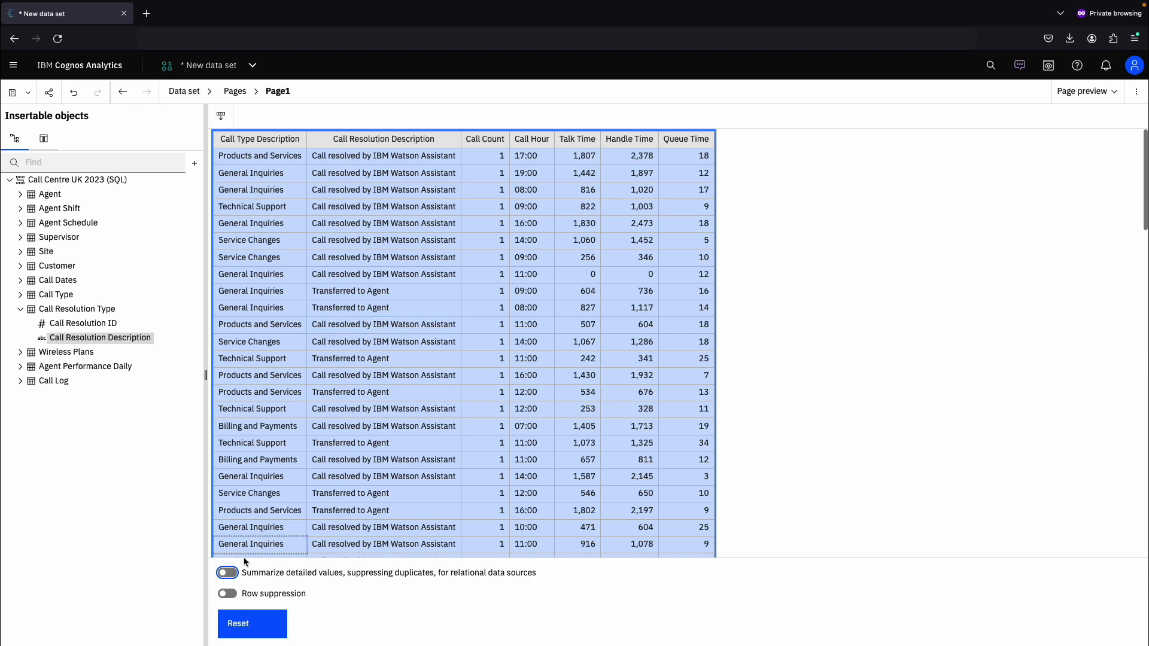
{"action": "left_click", "coordinate": [231, 574]}
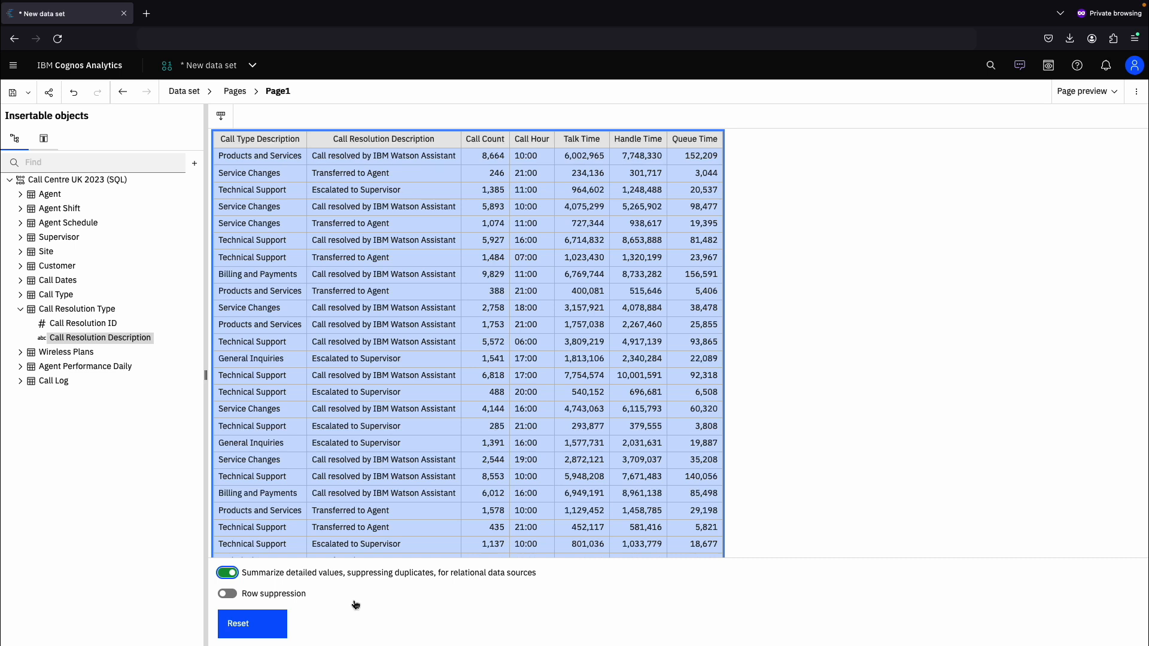
- Validate the data set's report specification
{"action": "left_click", "coordinate": [268, 144]}
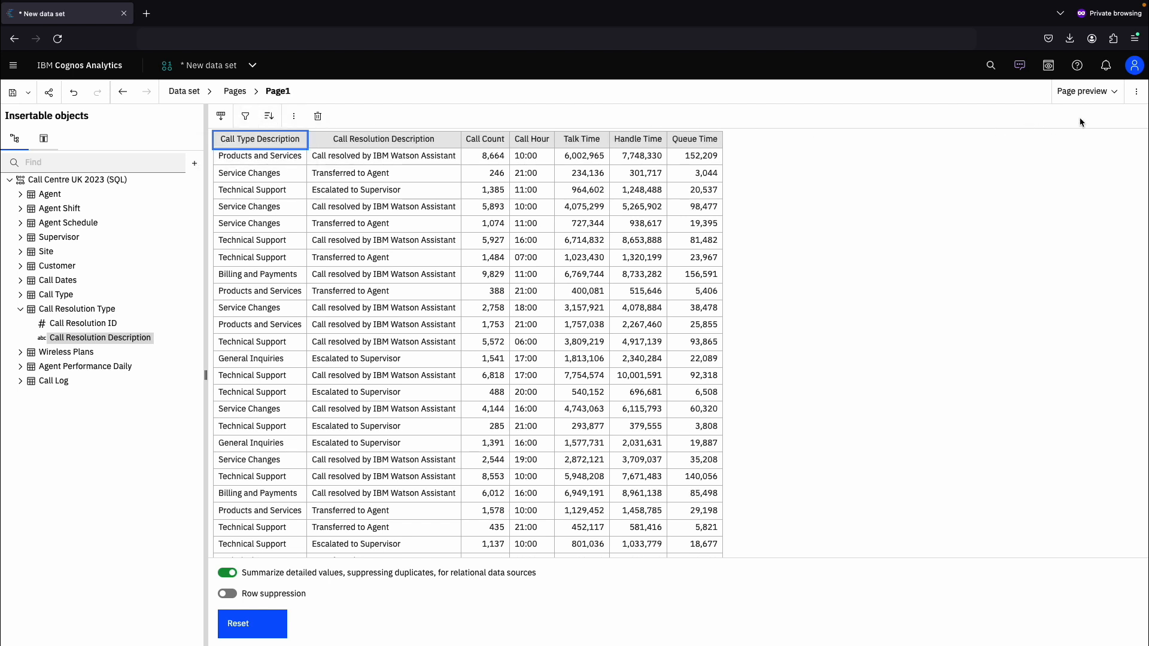
{"action": "left_click", "coordinate": [1138, 94]}
{"action": "left_click", "coordinate": [1069, 197]}
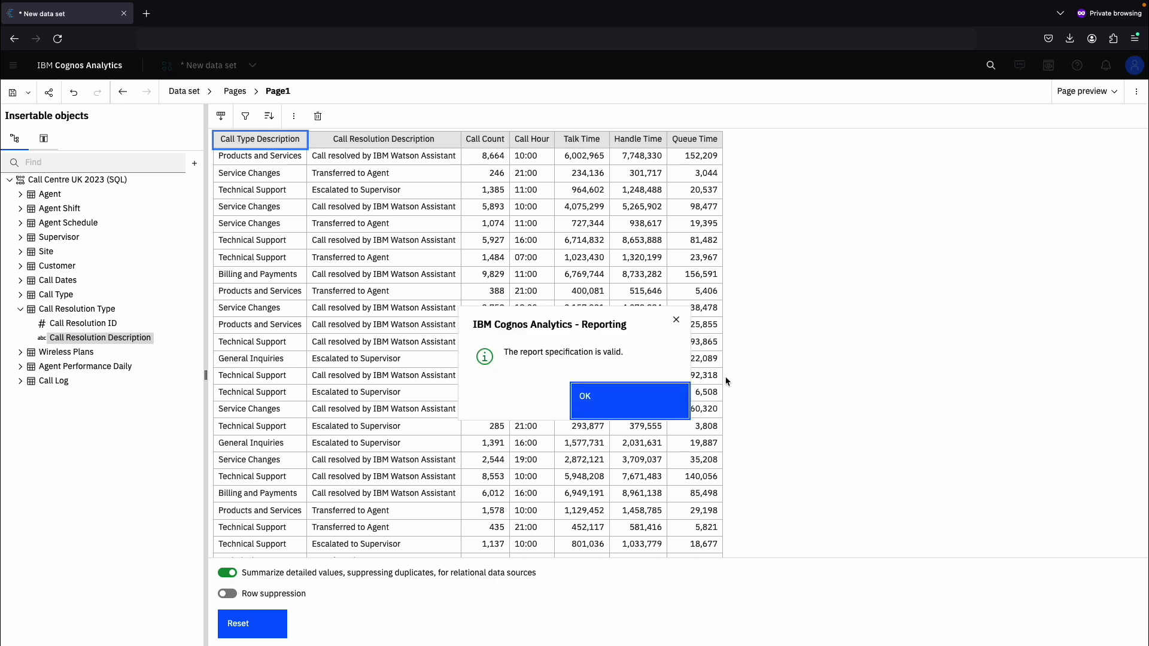
{"action": "left_click", "coordinate": [641, 401]}
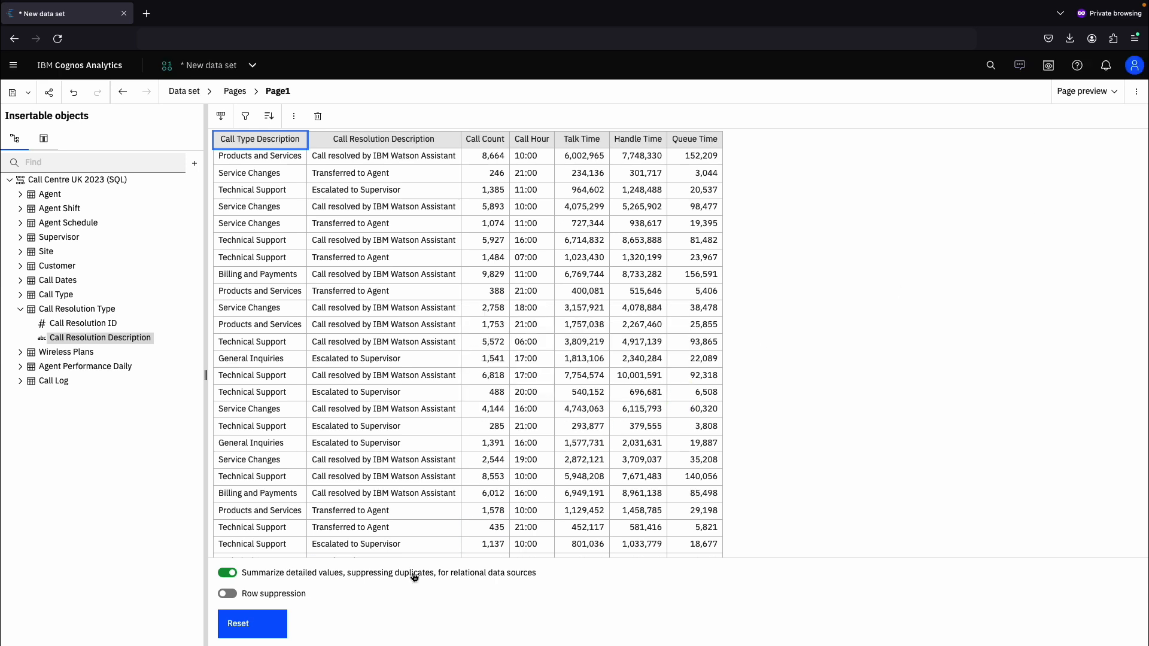
- Reset the list and undo the reset
{"action": "left_click", "coordinate": [264, 625]}
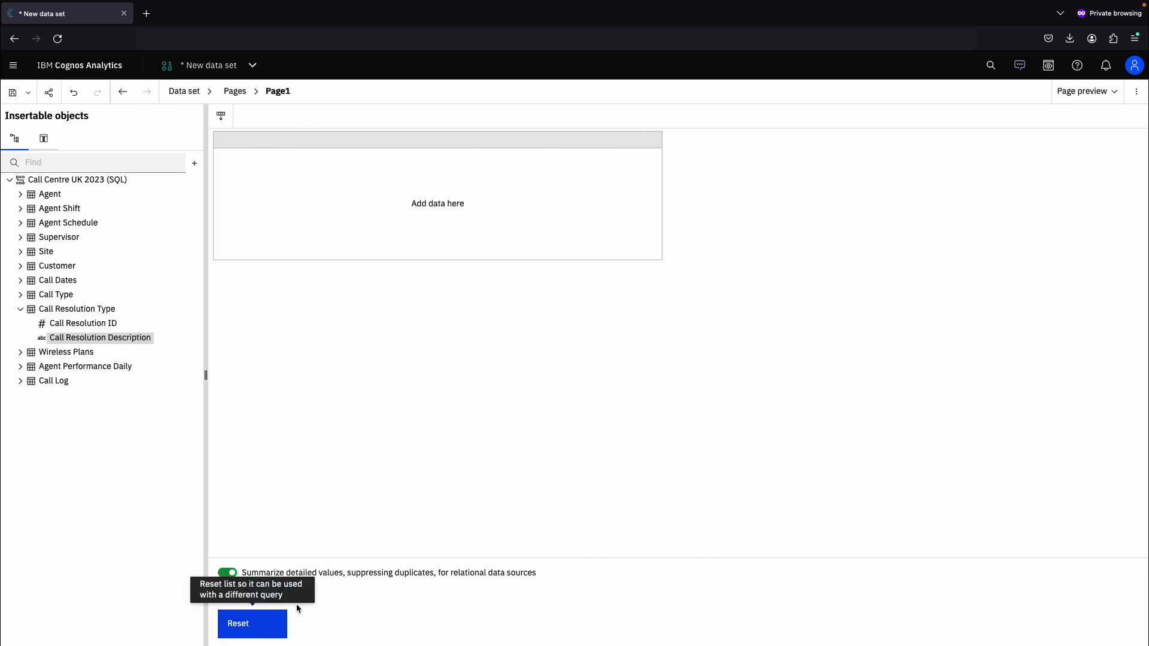
{"action": "left_click", "coordinate": [74, 94]}
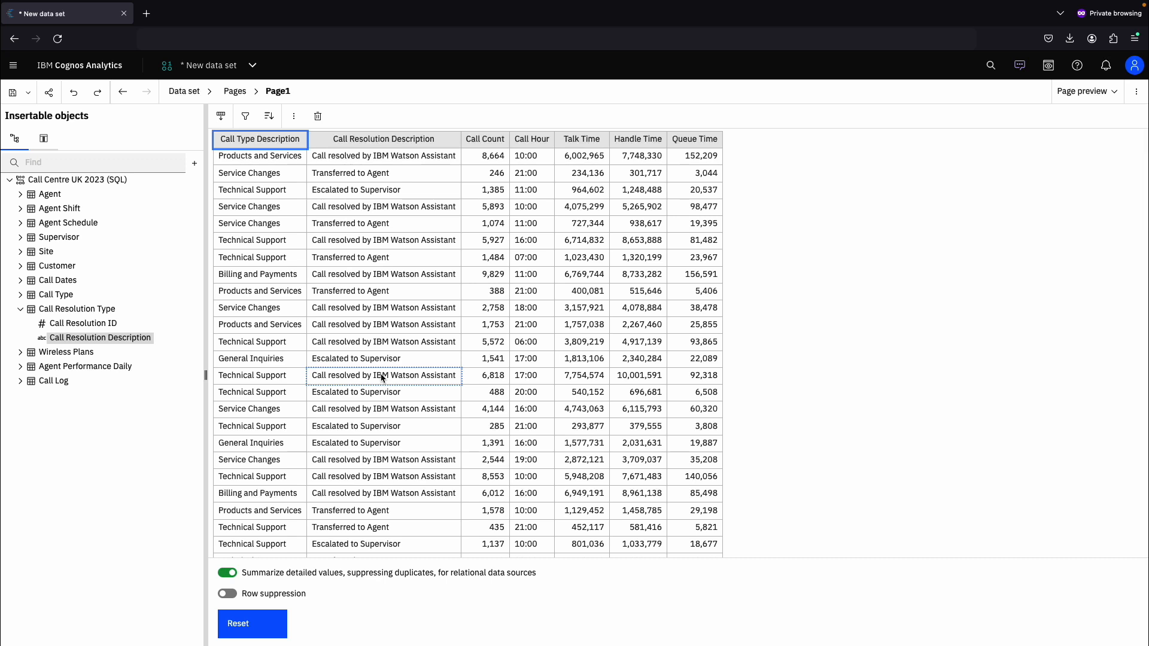
- Save the data set as Call Centre UK 2023 (DS) in the BA Community Call 04/06/2024 folder
{"action": "left_click", "coordinate": [15, 96]}
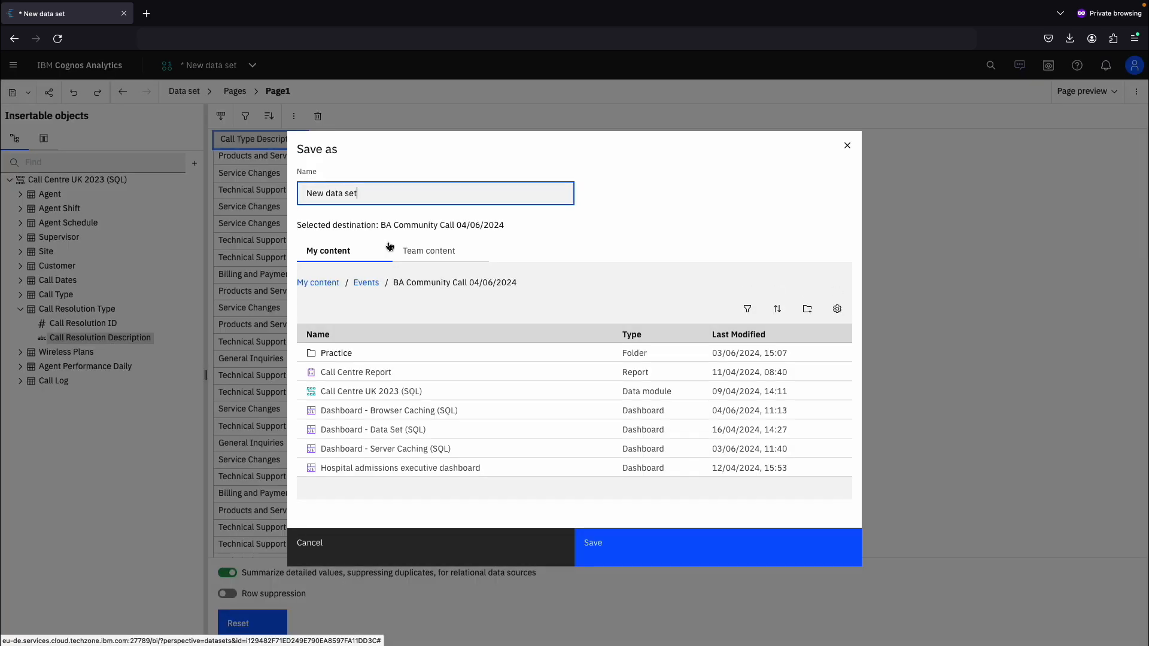
{"action": "left_click", "coordinate": [380, 392]}
{"action": "left_click_drag", "start_coordinate": [390, 193], "coordinate": [409, 193]}
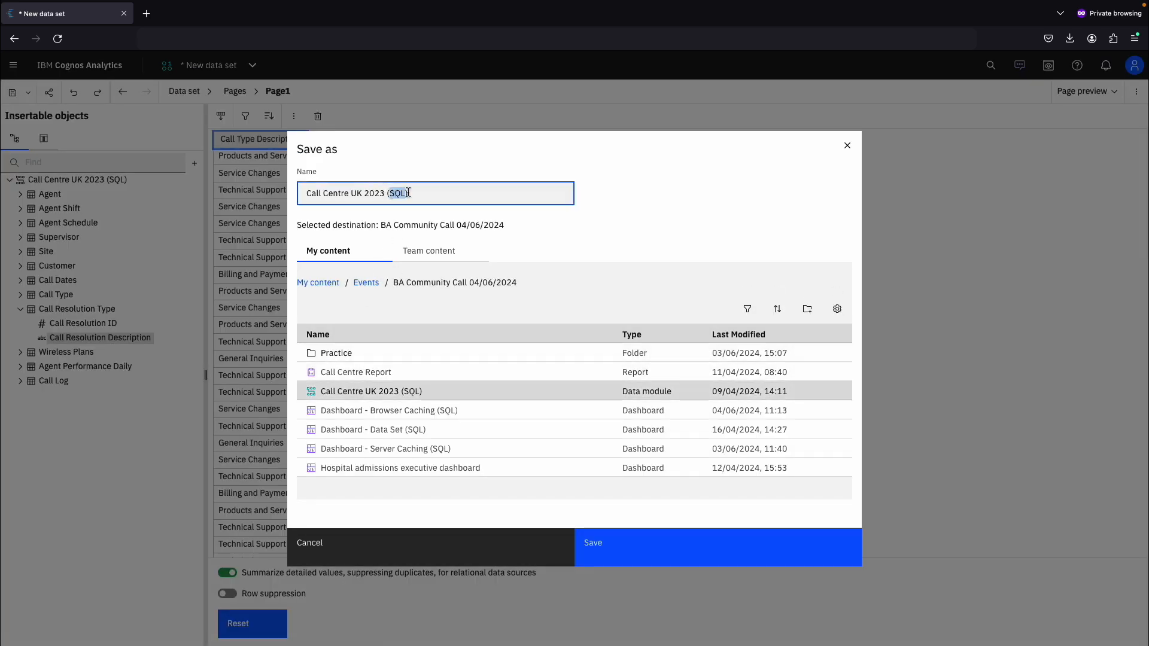
{"action": "type", "text": "DS"}
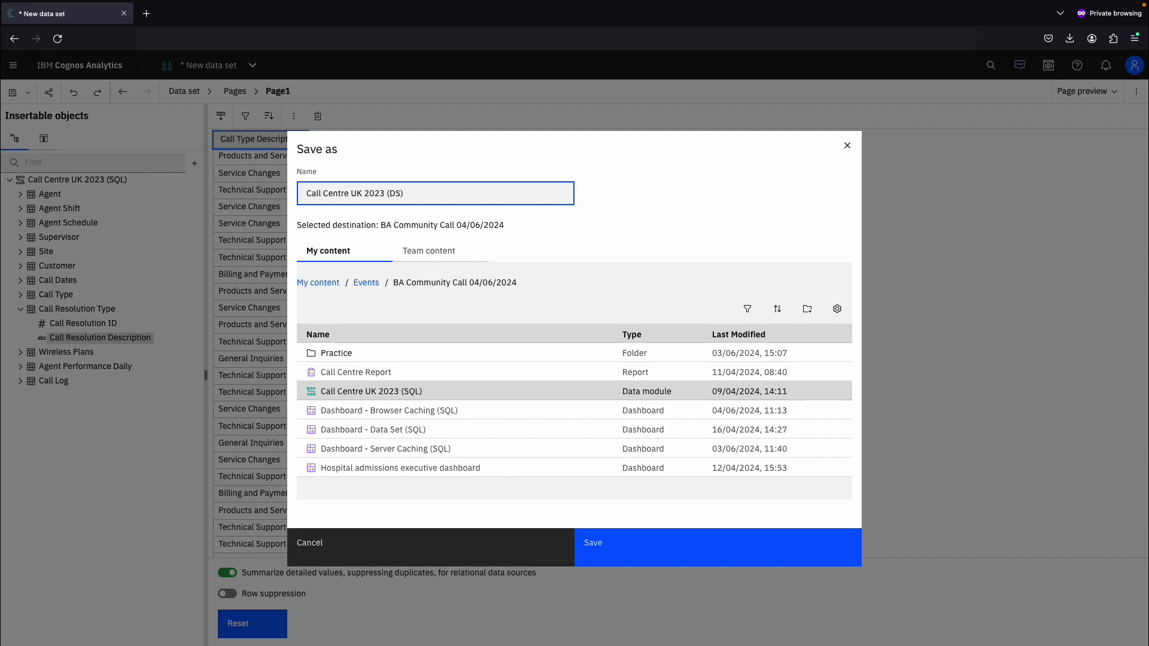
{"action": "left_click", "coordinate": [627, 544]}
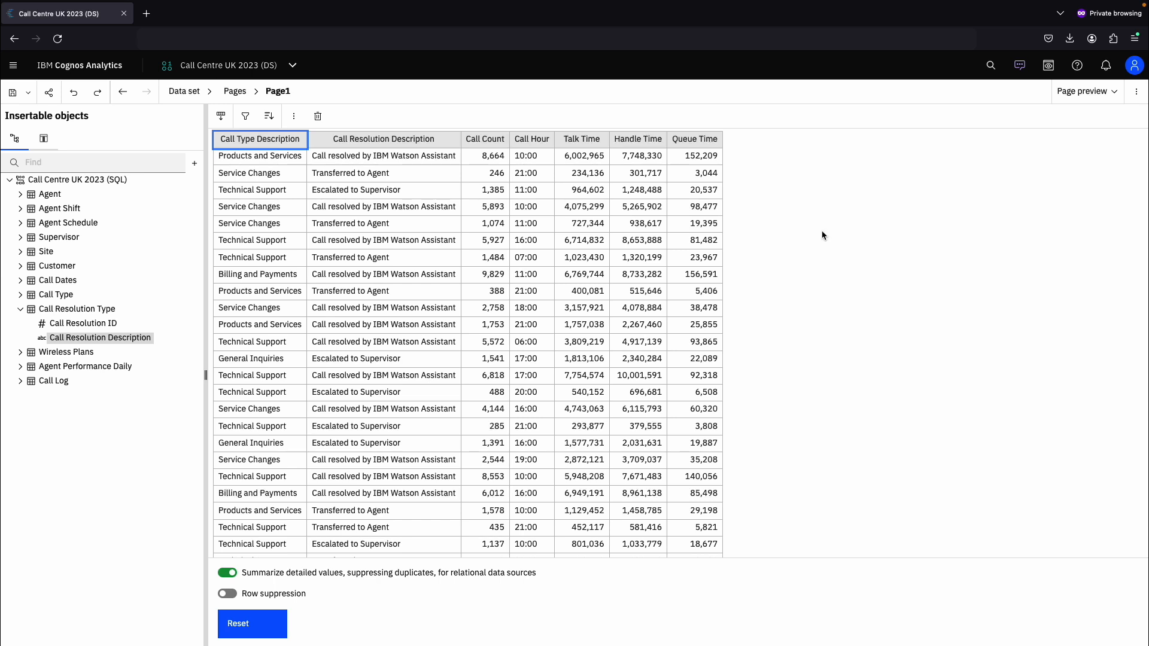
- Open the Call Centre Report's queries and copy the report specification to the clipboard
{"action": "left_click", "coordinate": [274, 71]}
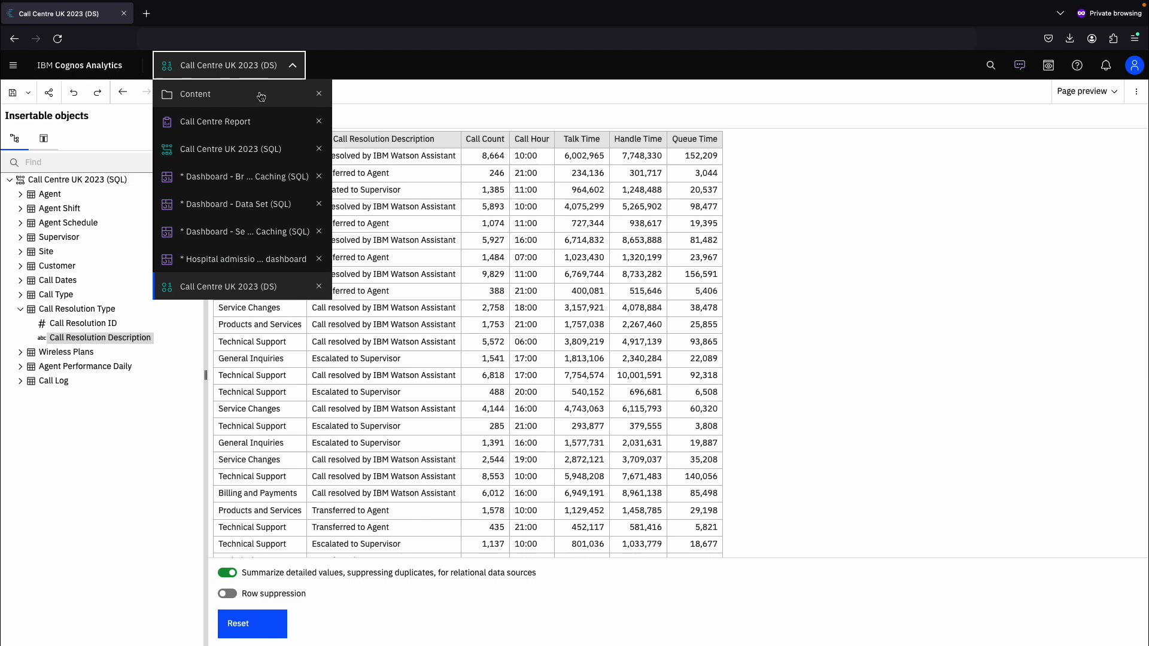
{"action": "left_click", "coordinate": [248, 121]}
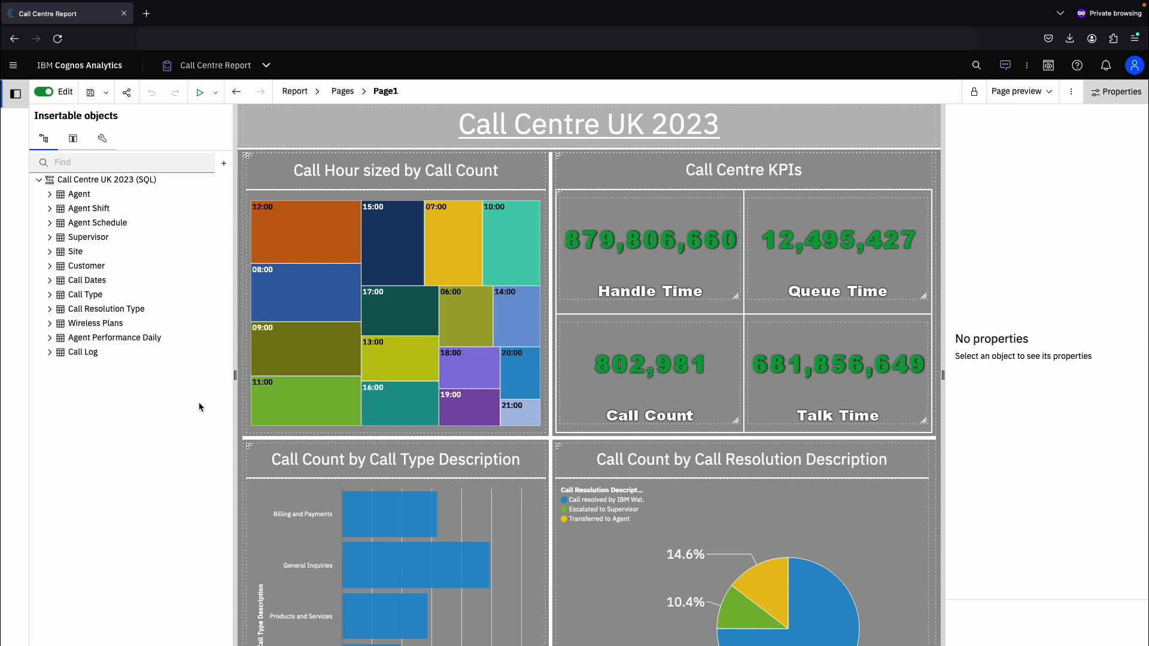
{"action": "left_click", "coordinate": [297, 91]}
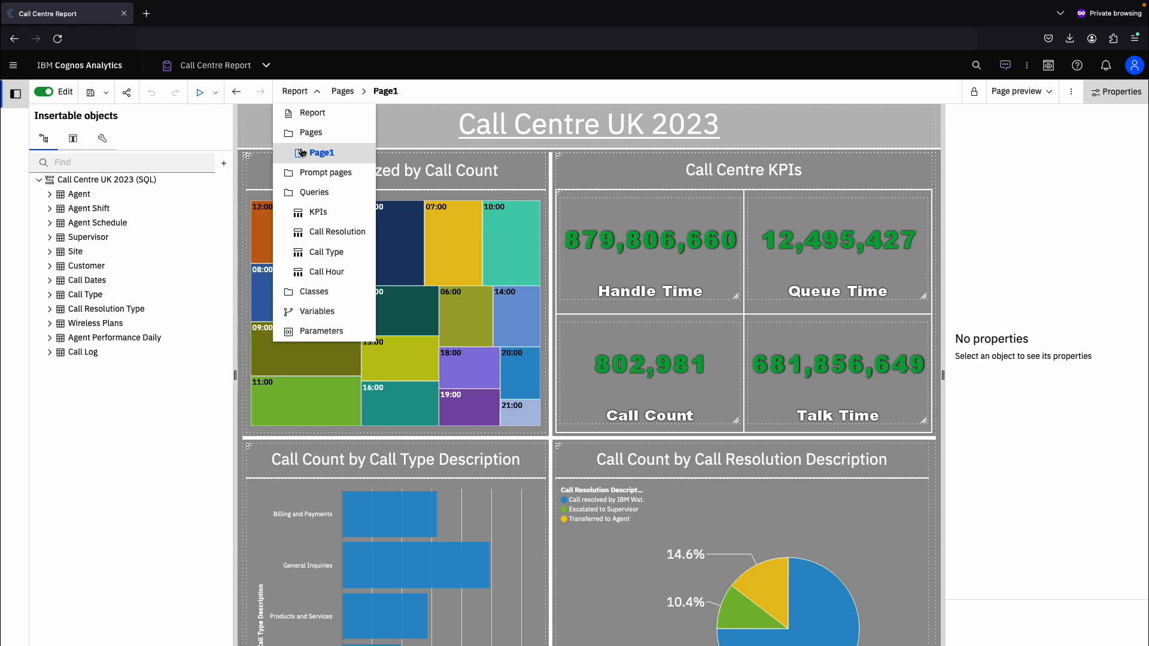
{"action": "left_click", "coordinate": [308, 194]}
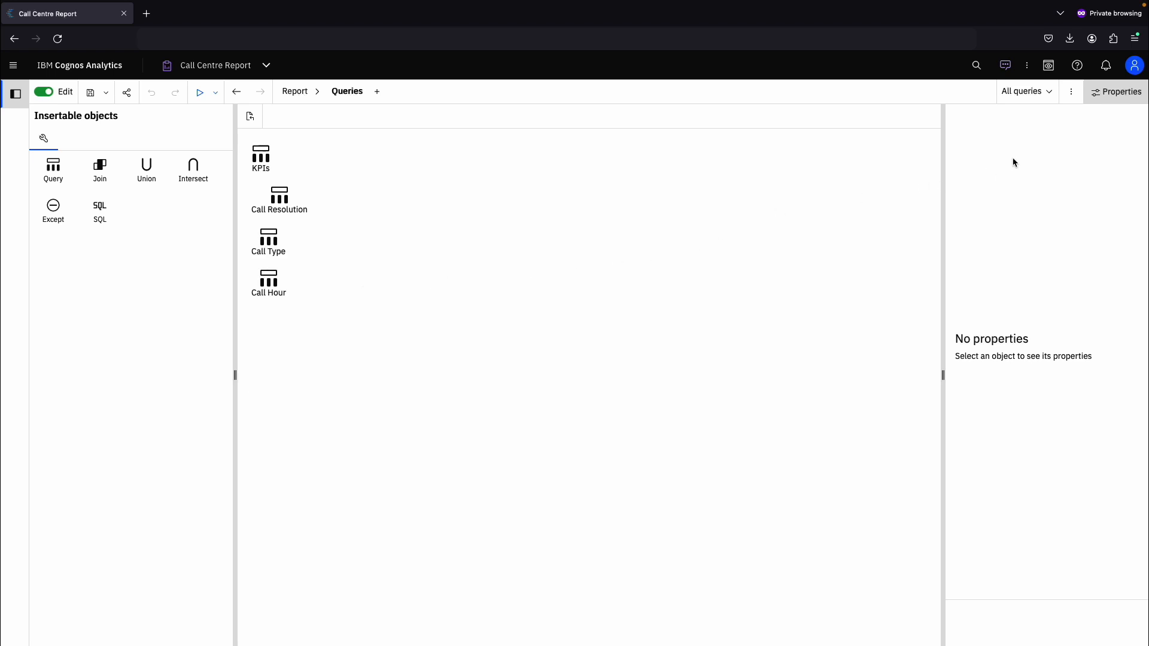
{"action": "left_click", "coordinate": [1070, 94]}
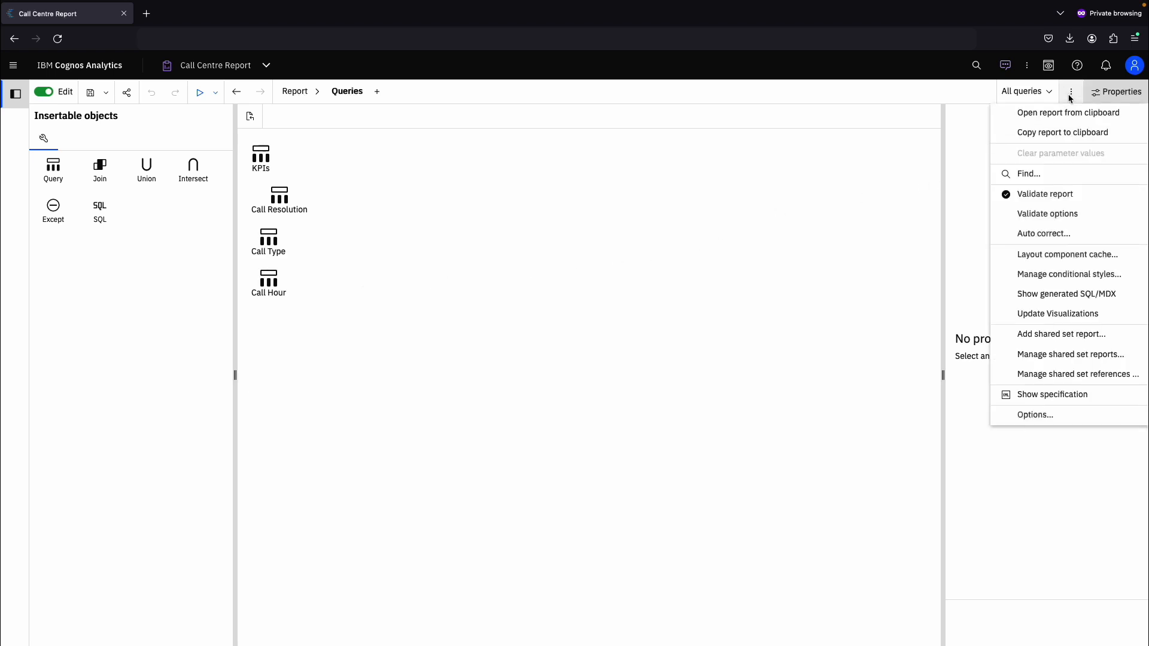
{"action": "left_click", "coordinate": [1083, 138]}
- Create a new data set from the Call Centre UK 2023 (SQL) data module
{"action": "left_click", "coordinate": [248, 71]}
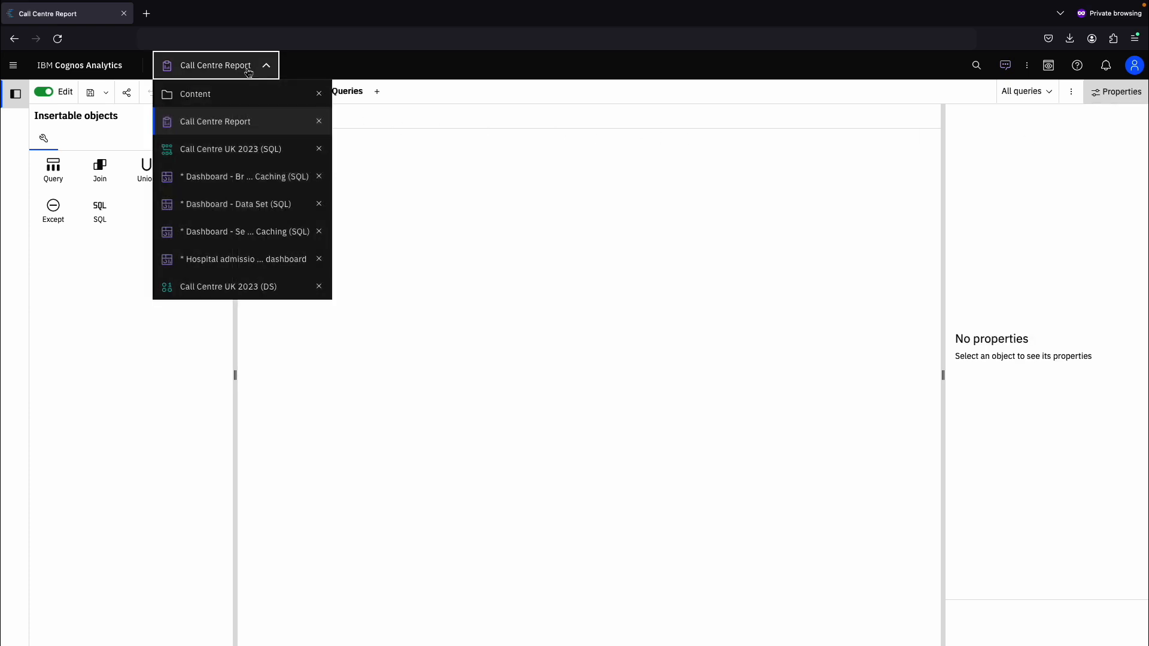
{"action": "left_click", "coordinate": [183, 96]}
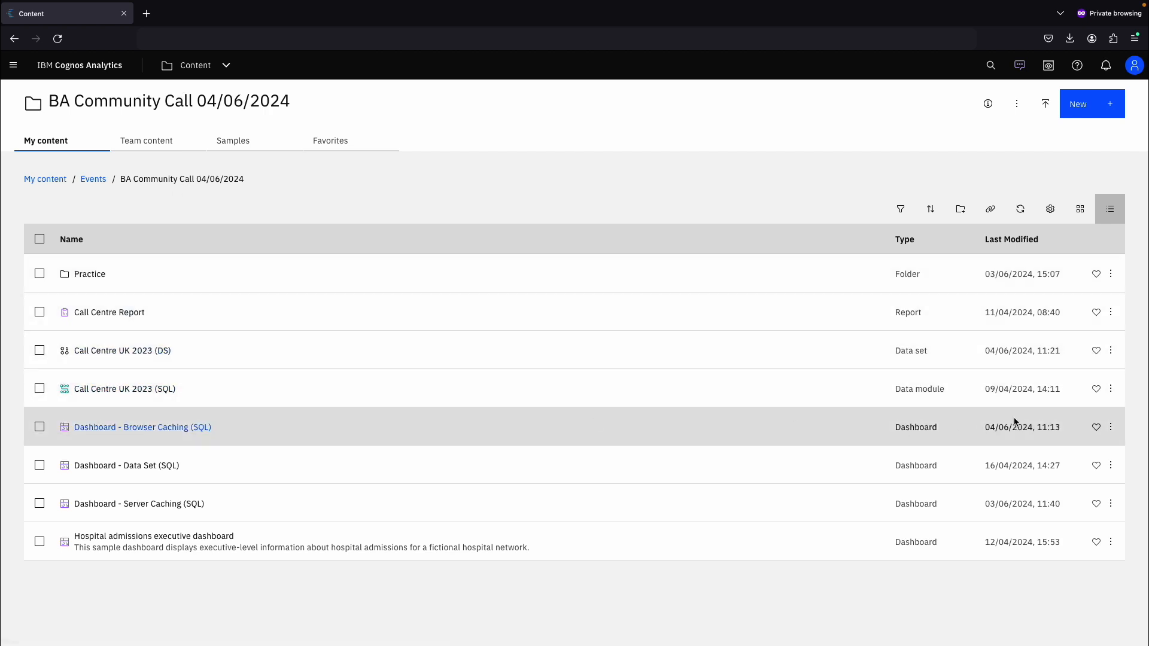
{"action": "left_click", "coordinate": [1111, 389]}
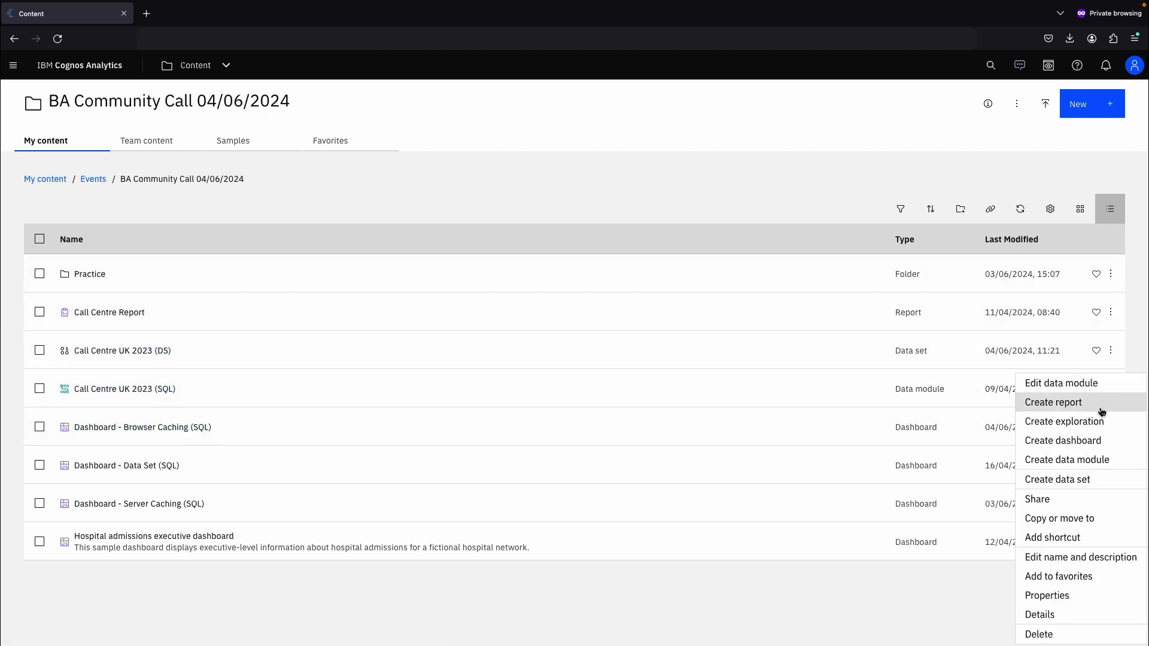
{"action": "left_click", "coordinate": [1084, 481]}
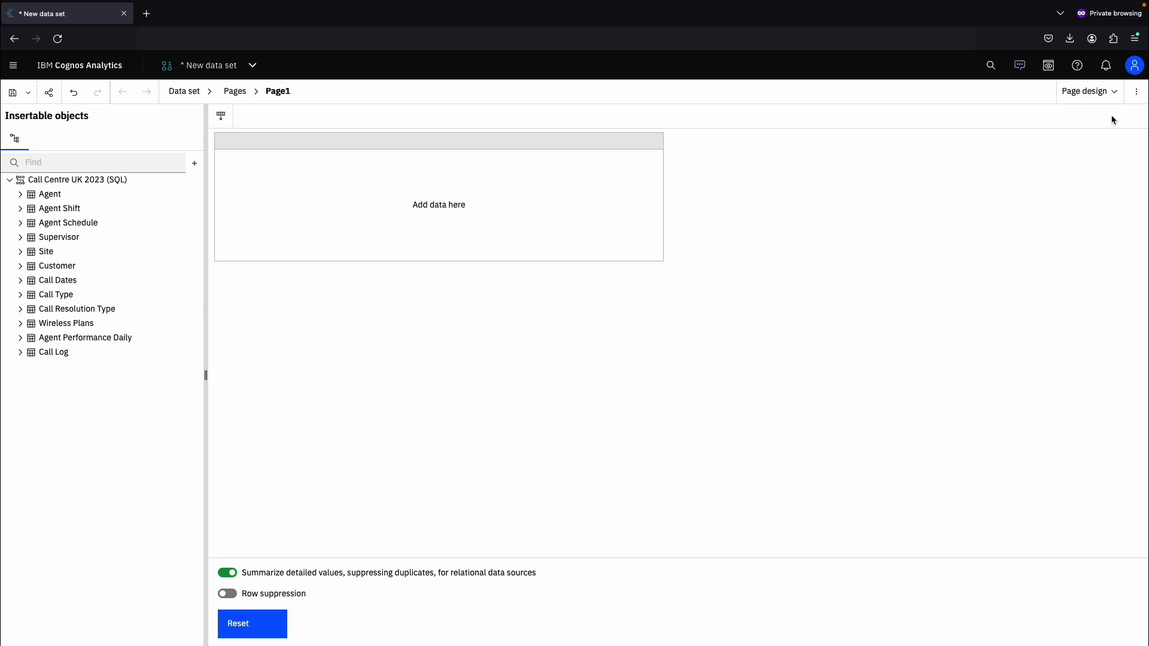
- Open the copied report specification from the clipboard into the new data set without saving the current one
{"action": "left_click", "coordinate": [1137, 99]}
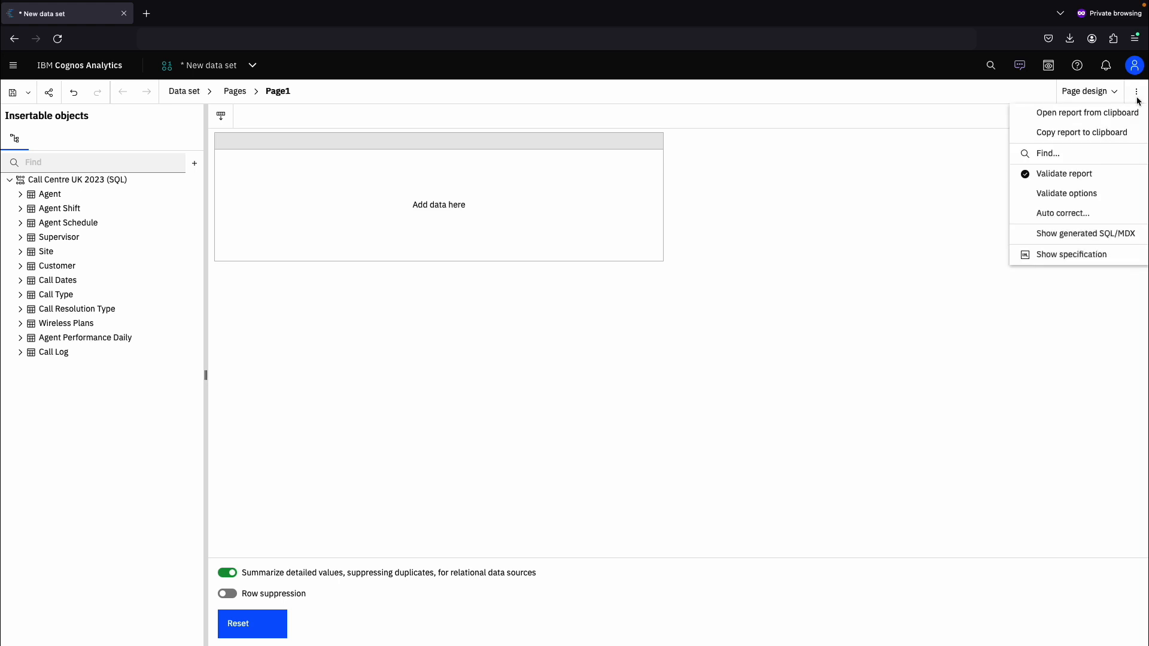
{"action": "left_click", "coordinate": [1096, 118]}
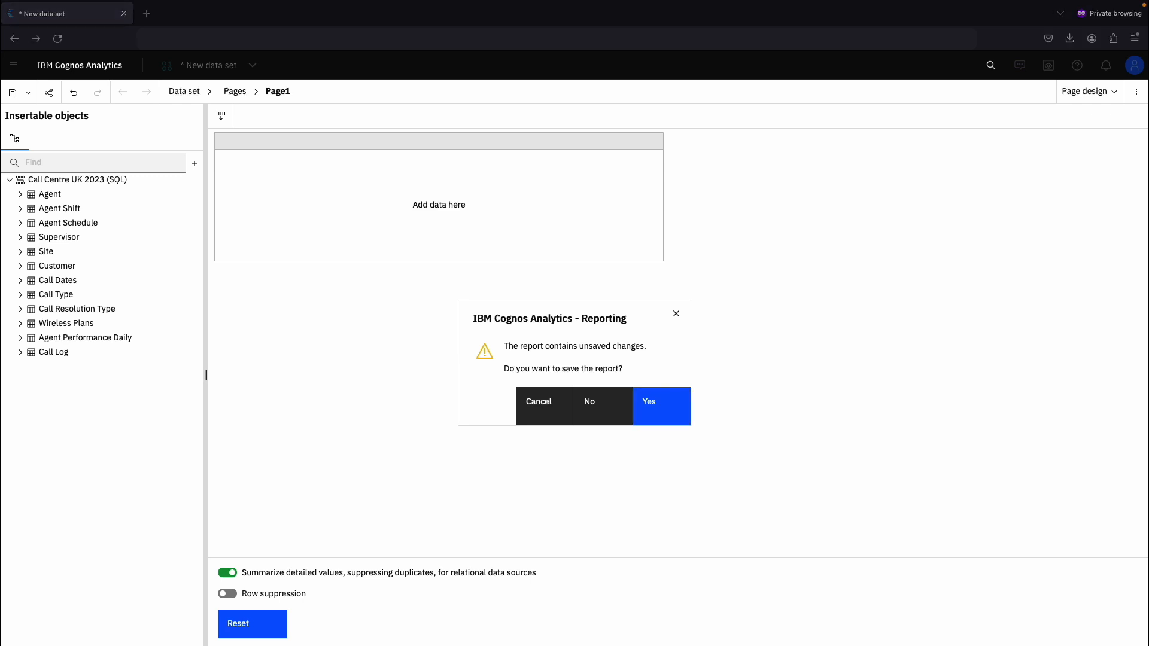
{"action": "left_click", "coordinate": [606, 409]}
{"action": "left_click", "coordinate": [606, 410]}
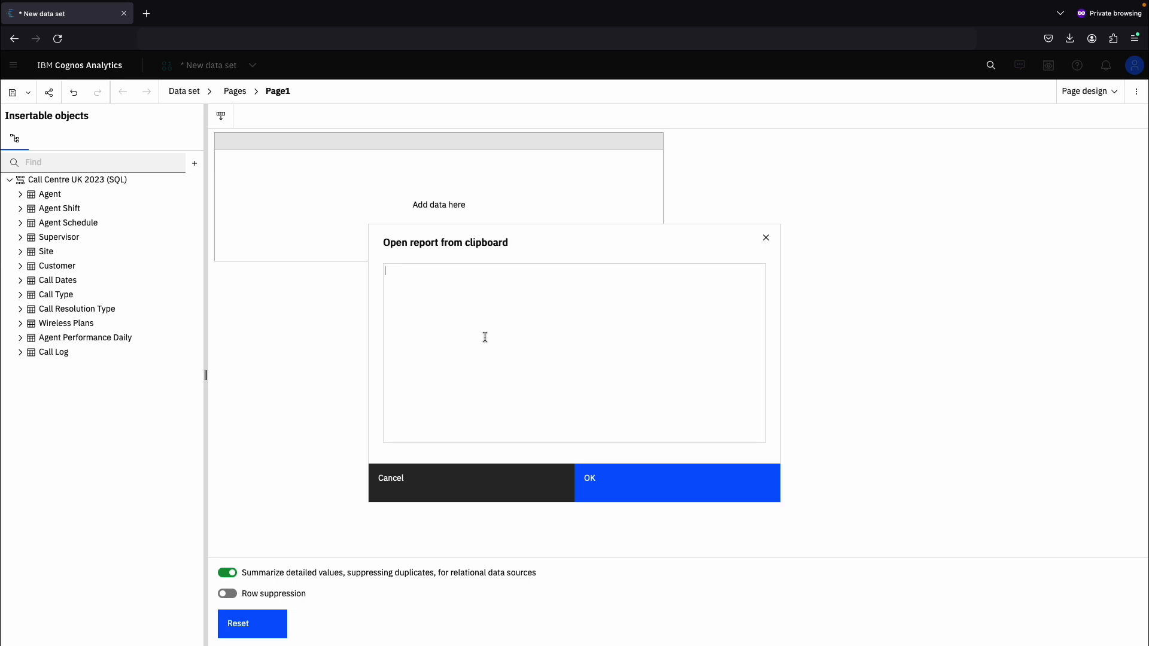
{"action": "key", "text": "super+v"}
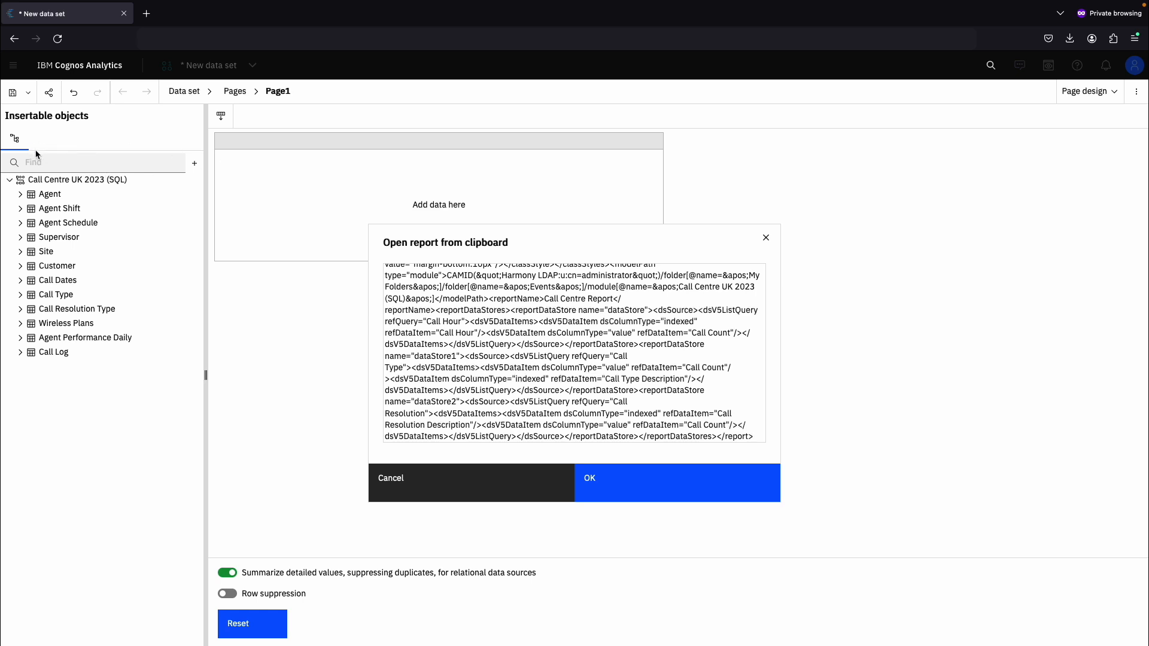
{"action": "left_click", "coordinate": [676, 494]}
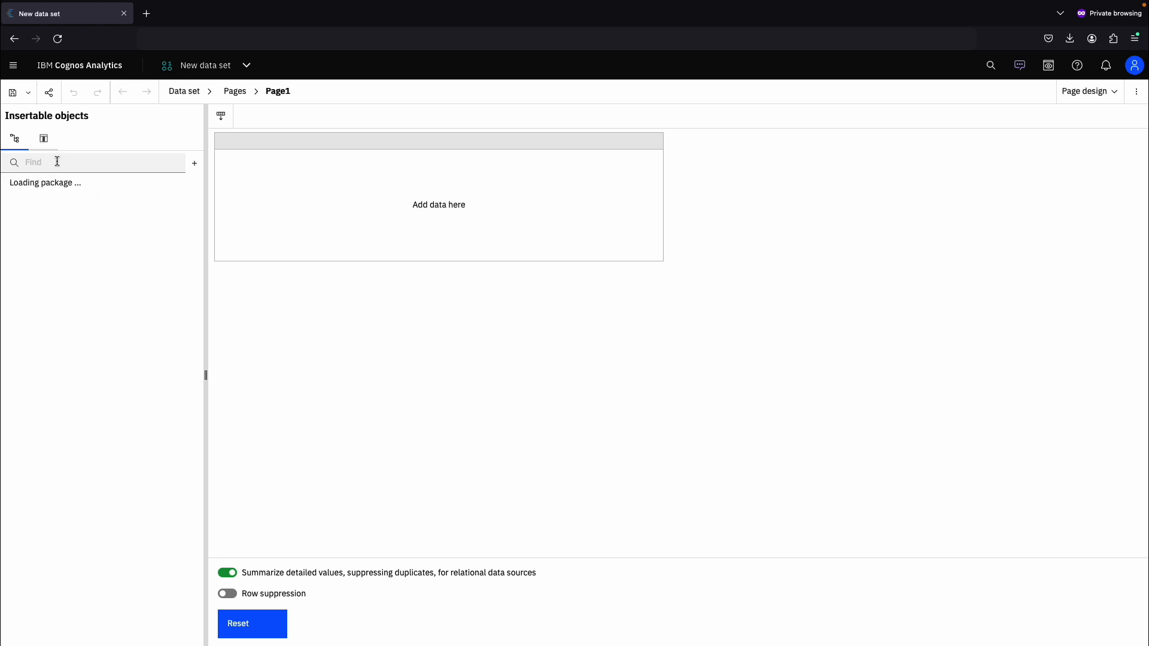
- Add the KPIs query's data items to the data set list
{"action": "left_click", "coordinate": [46, 145]}
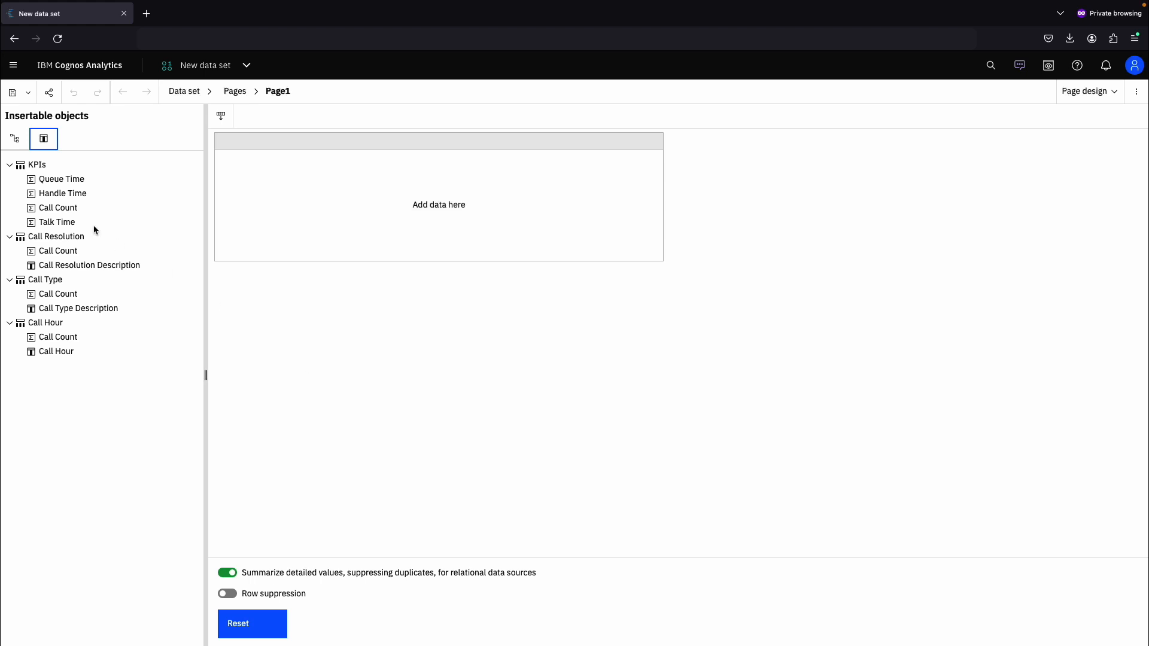
{"action": "left_click_drag", "start_coordinate": [36, 166], "coordinate": [239, 191]}
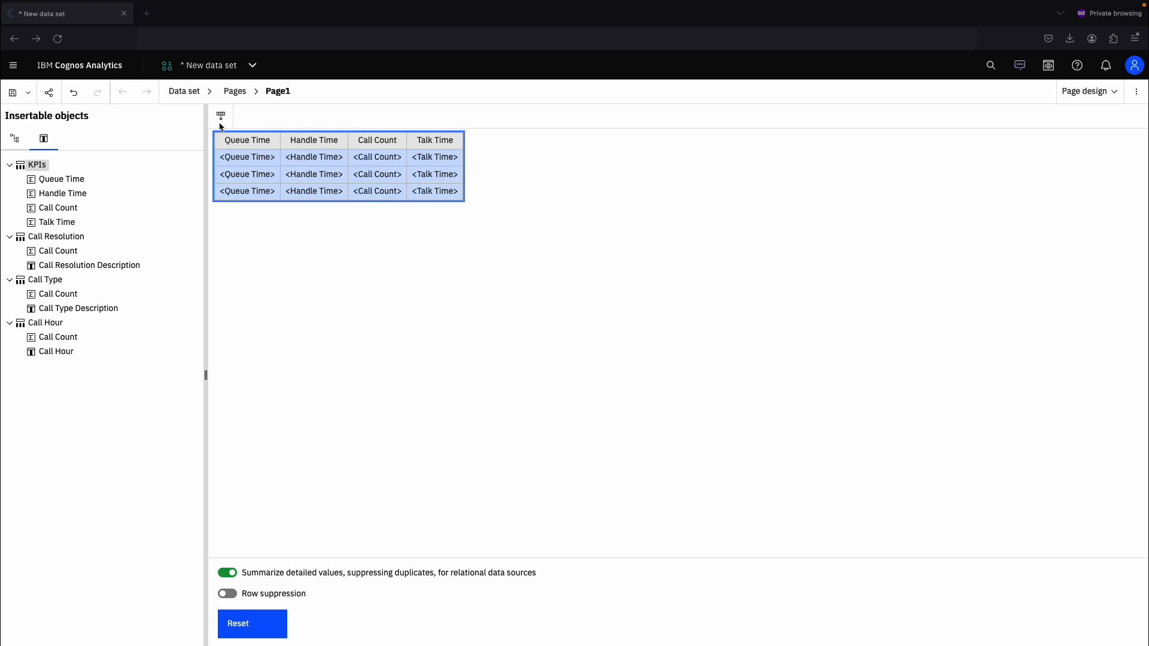
- Refresh the Call Centre UK 2023 (DS) data set from the content folder
{"action": "left_click", "coordinate": [206, 67]}
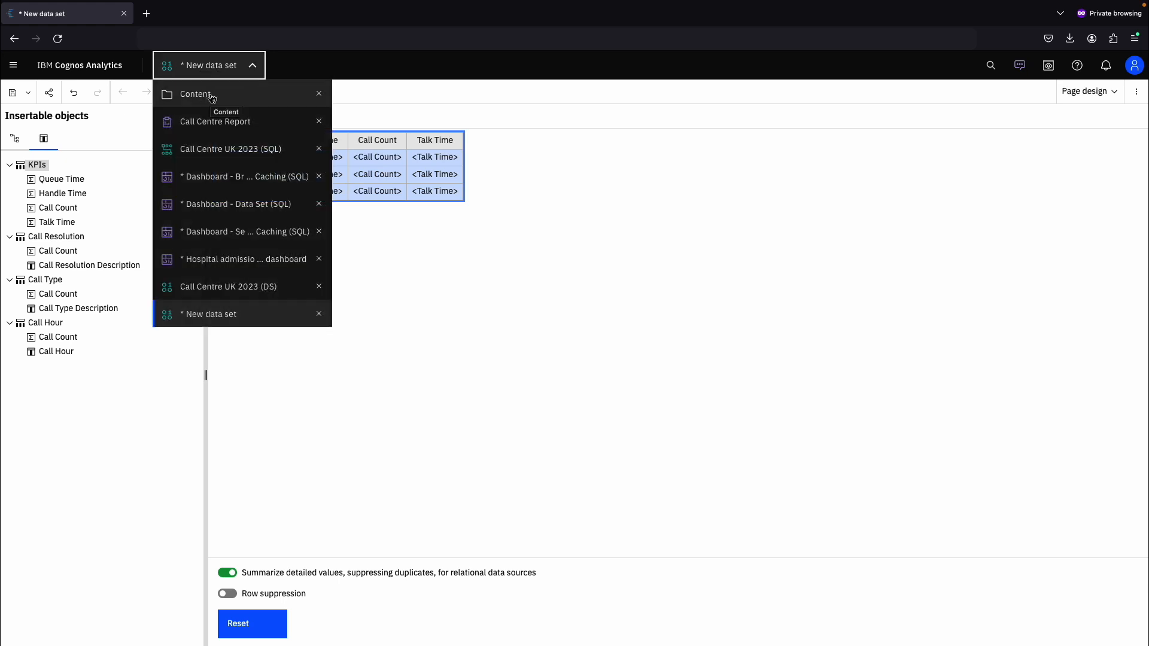
{"action": "left_click", "coordinate": [212, 96]}
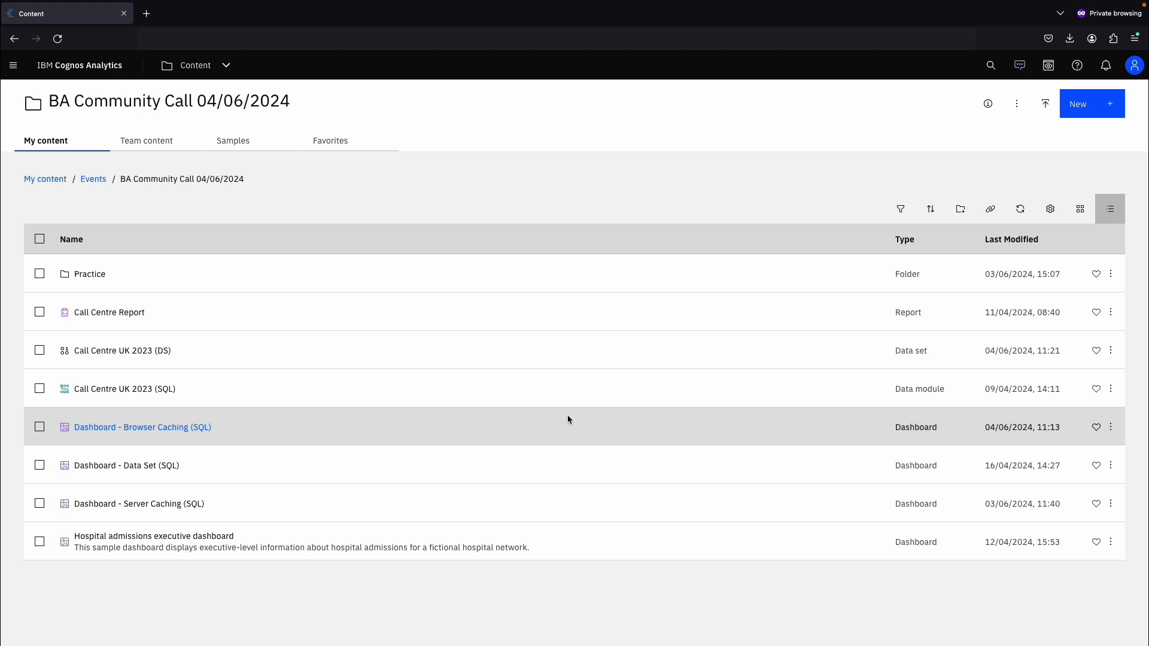
{"action": "left_click", "coordinate": [1112, 354]}
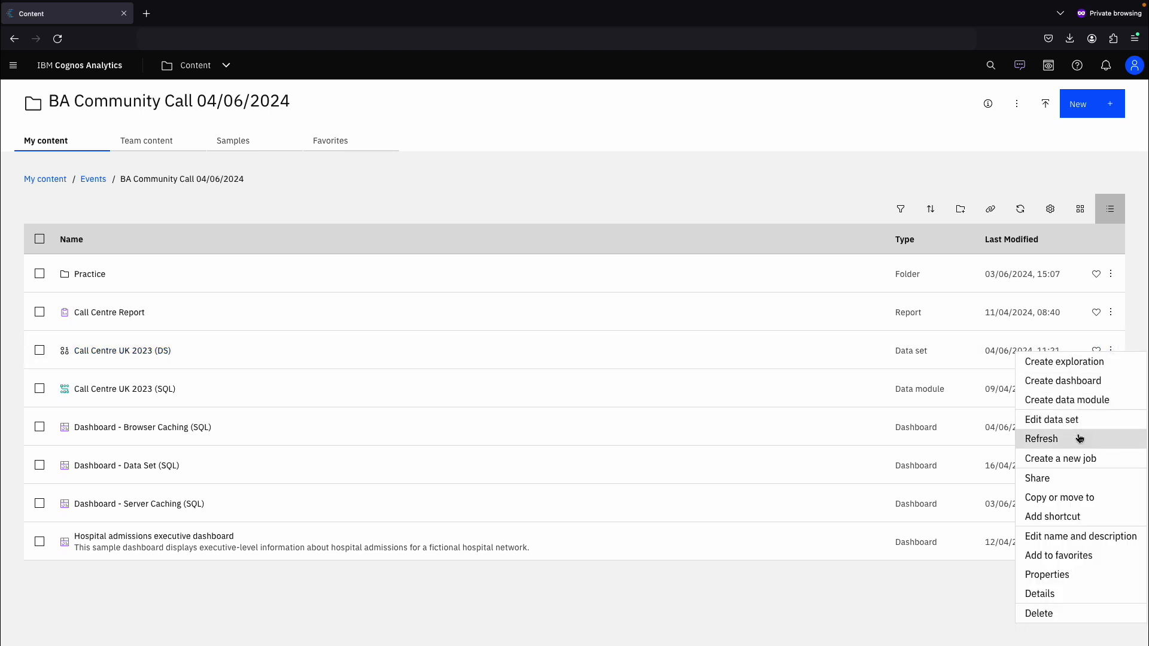
{"action": "left_click", "coordinate": [1080, 439]}
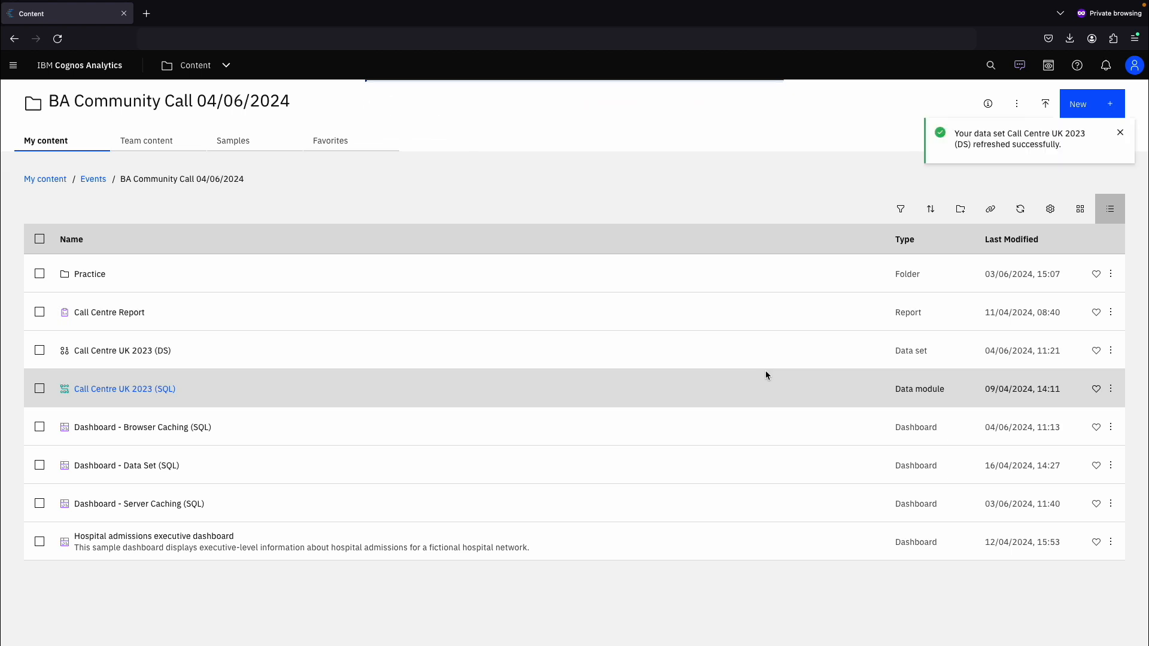
- Create a daily refresh schedule repeating every 1 day for the Call Centre UK 2023 (DS) data set
{"action": "left_click", "coordinate": [1114, 354]}
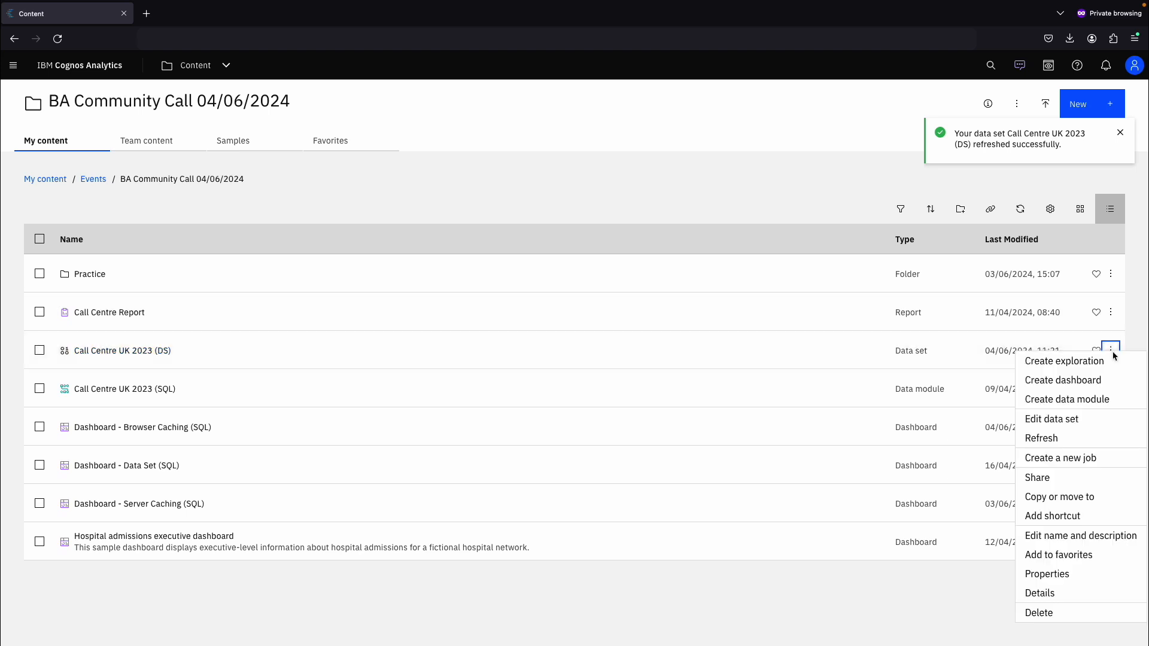
{"action": "left_click", "coordinate": [1063, 574]}
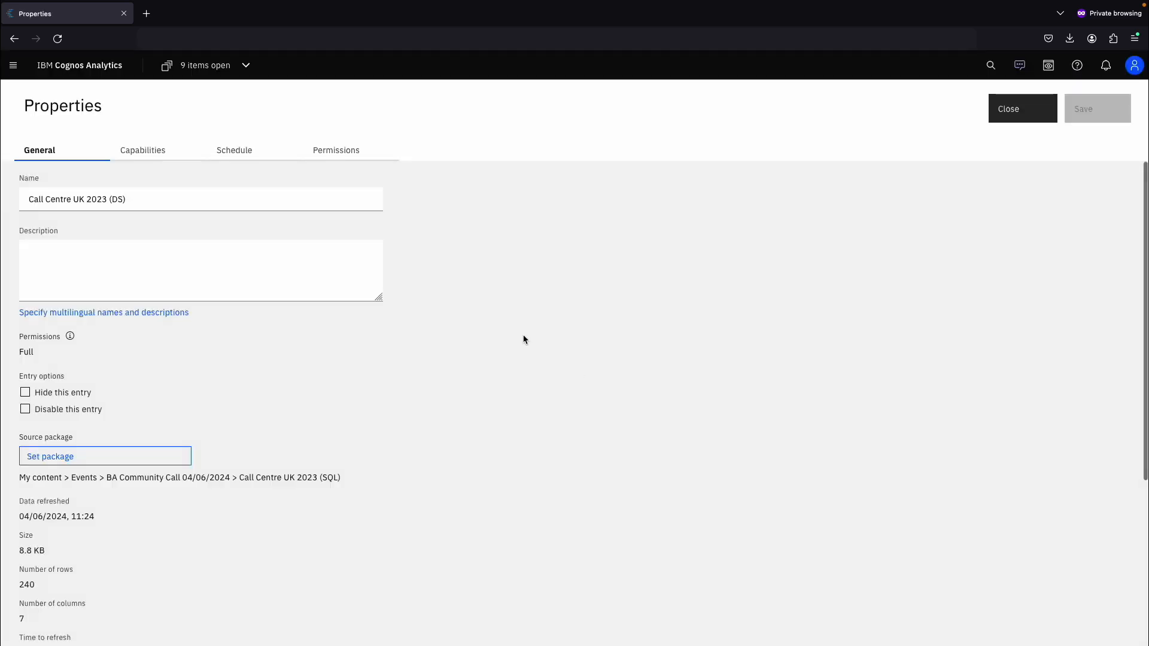
{"action": "left_click", "coordinate": [232, 152]}
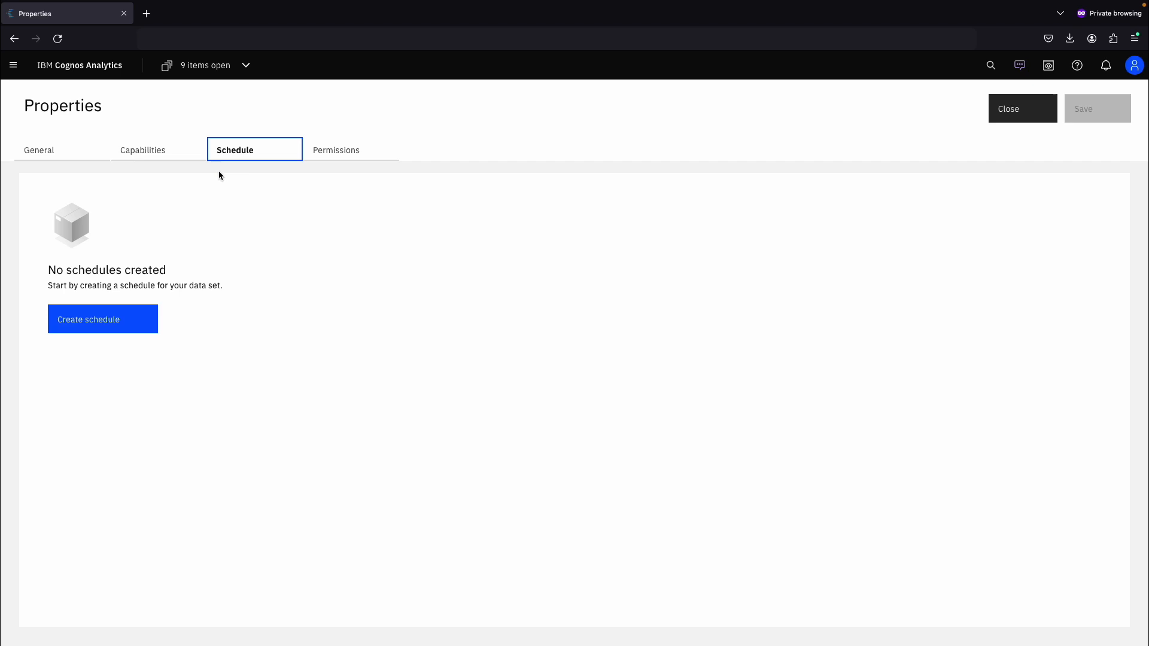
{"action": "left_click", "coordinate": [103, 325]}
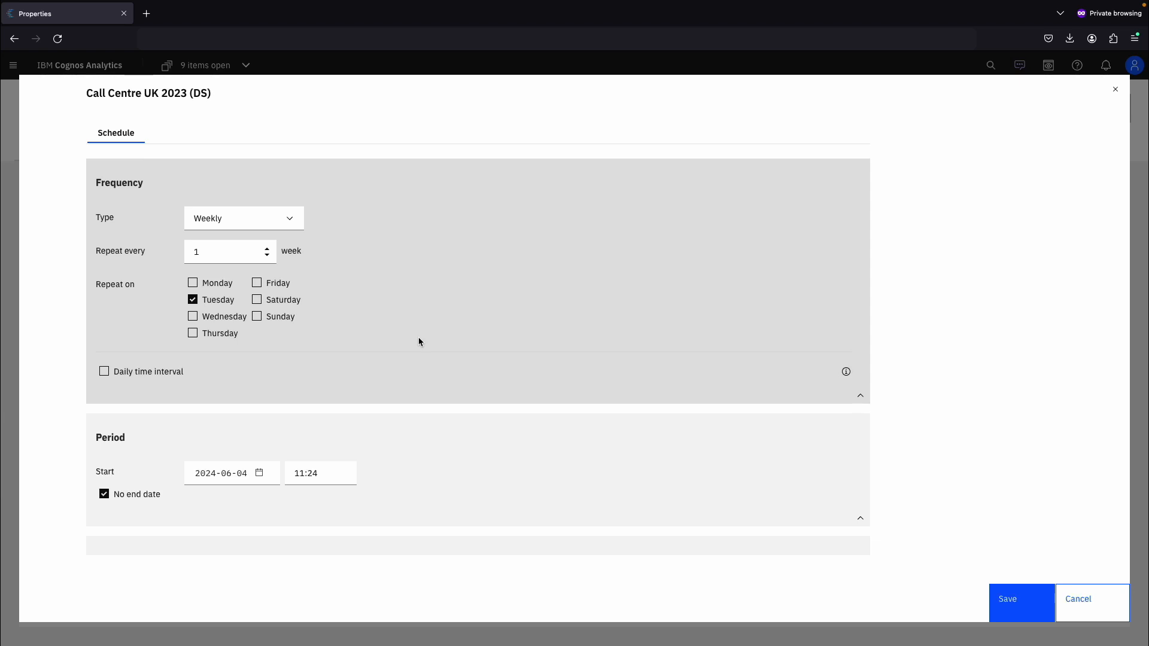
{"action": "left_click", "coordinate": [267, 223]}
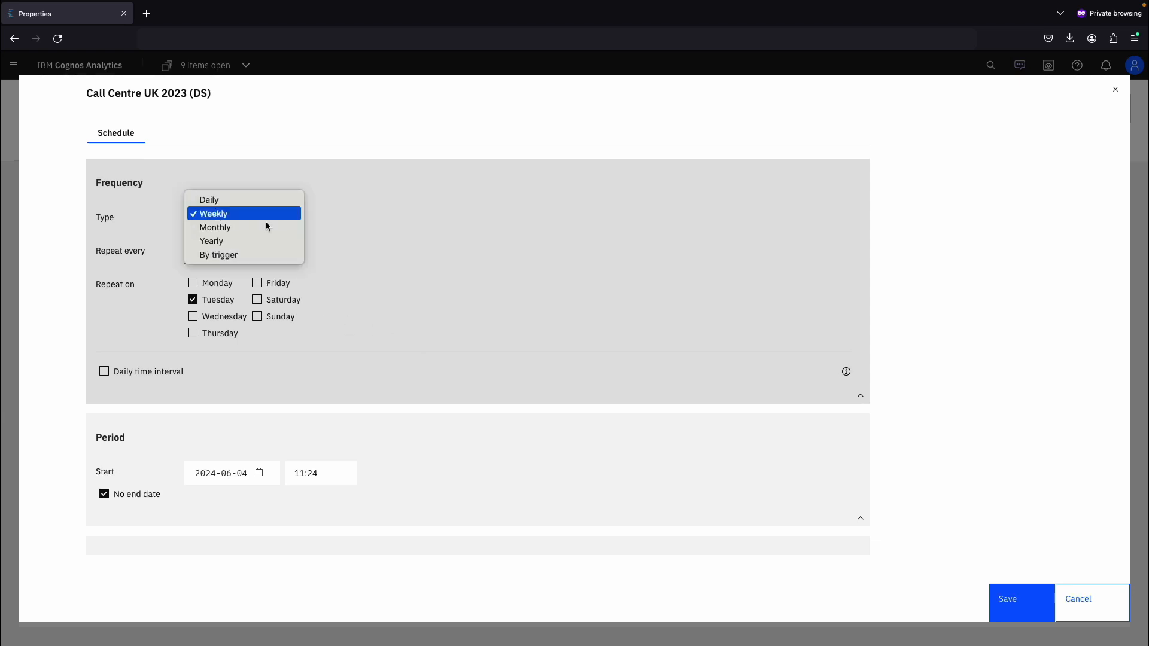
{"action": "left_click", "coordinate": [225, 205]}
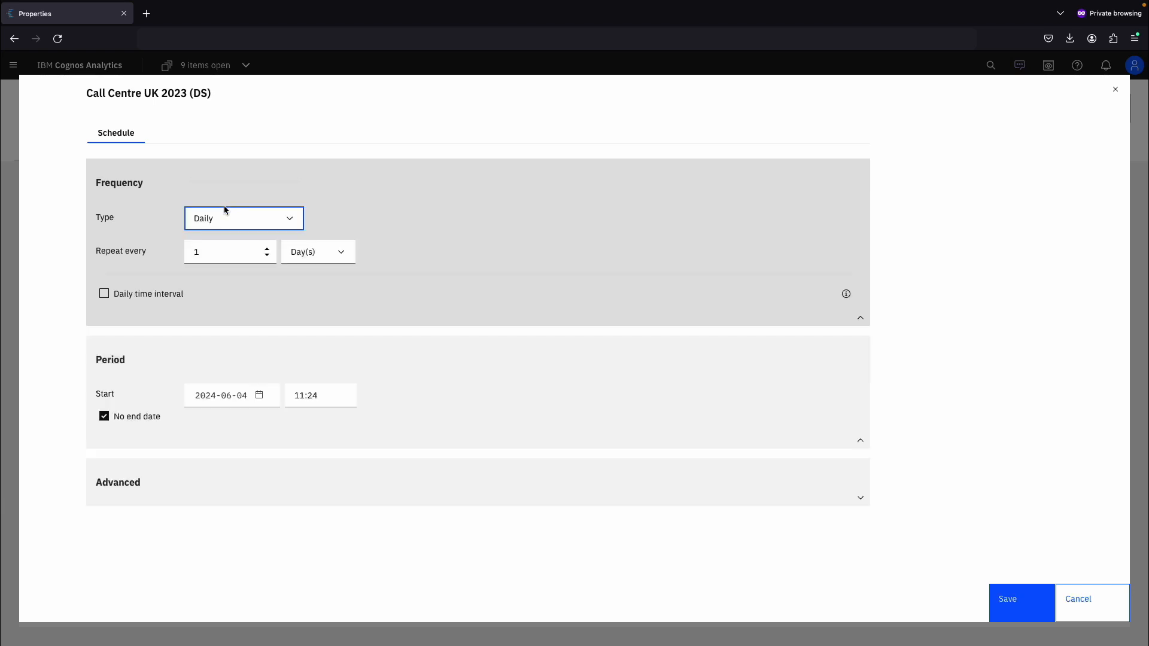
{"action": "left_click", "coordinate": [328, 254]}
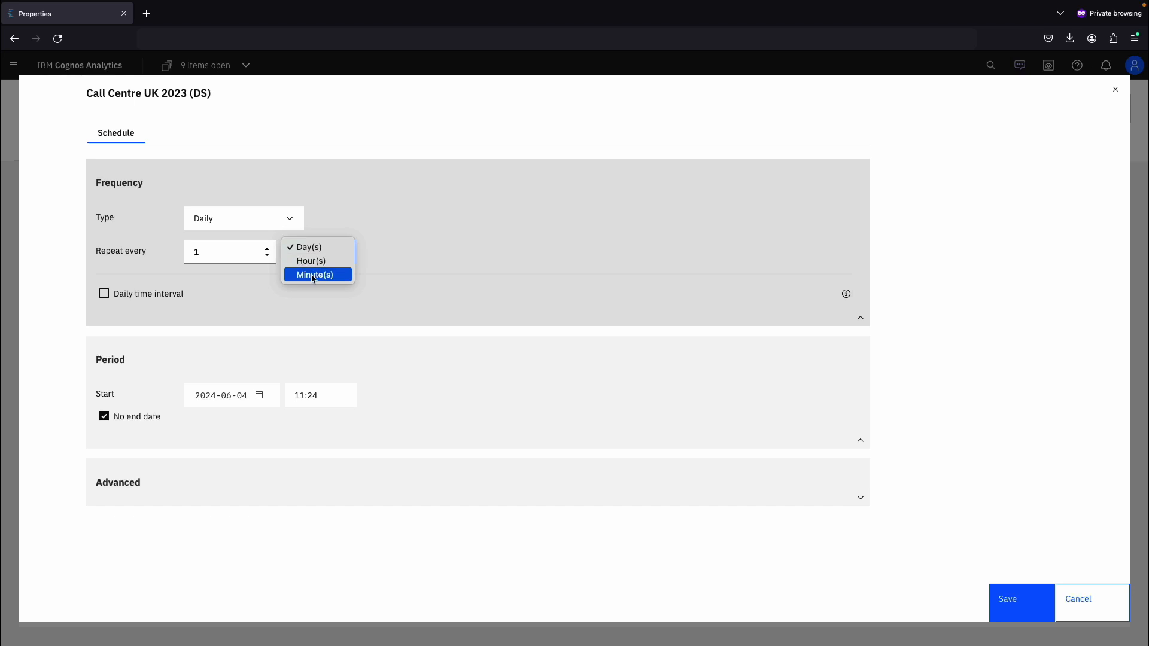
{"action": "left_click", "coordinate": [479, 257]}
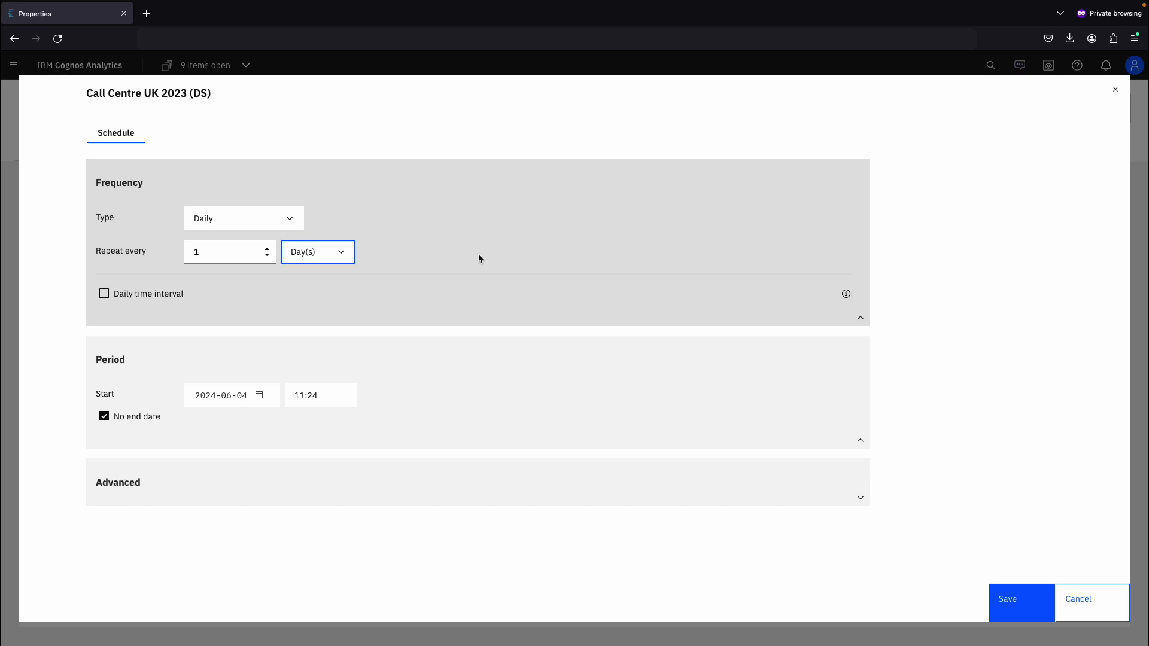
{"action": "left_click", "coordinate": [1010, 598]}
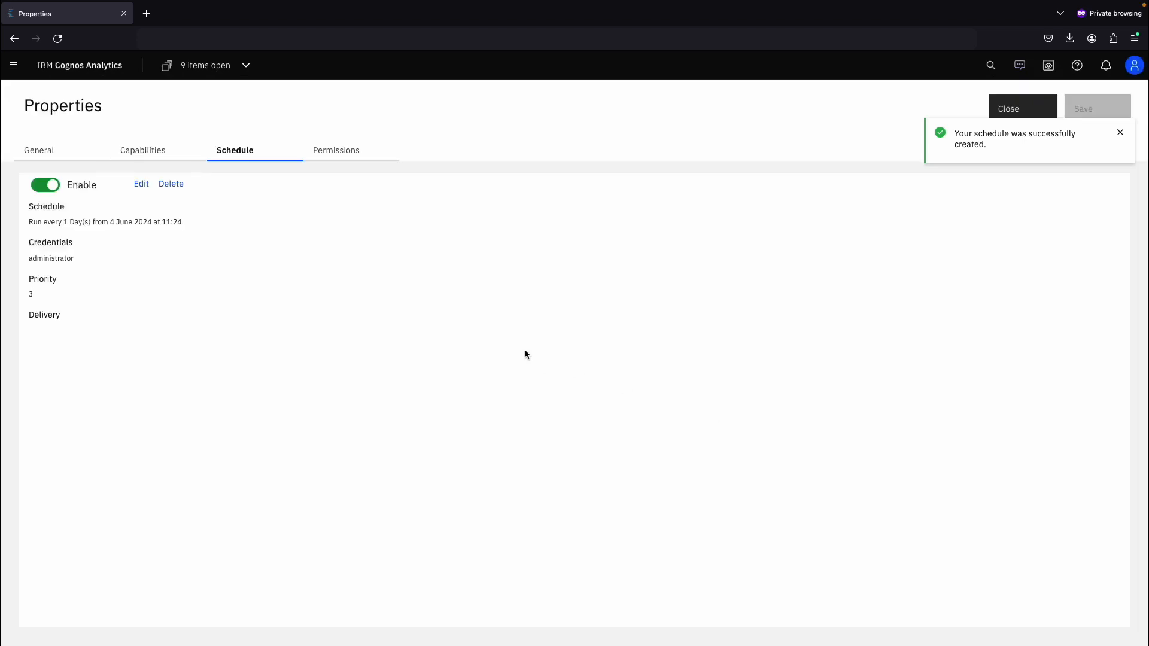
- Disable and re-enable the new schedule, and close the data set properties
{"action": "left_click", "coordinate": [50, 189]}
{"action": "left_click", "coordinate": [51, 189]}
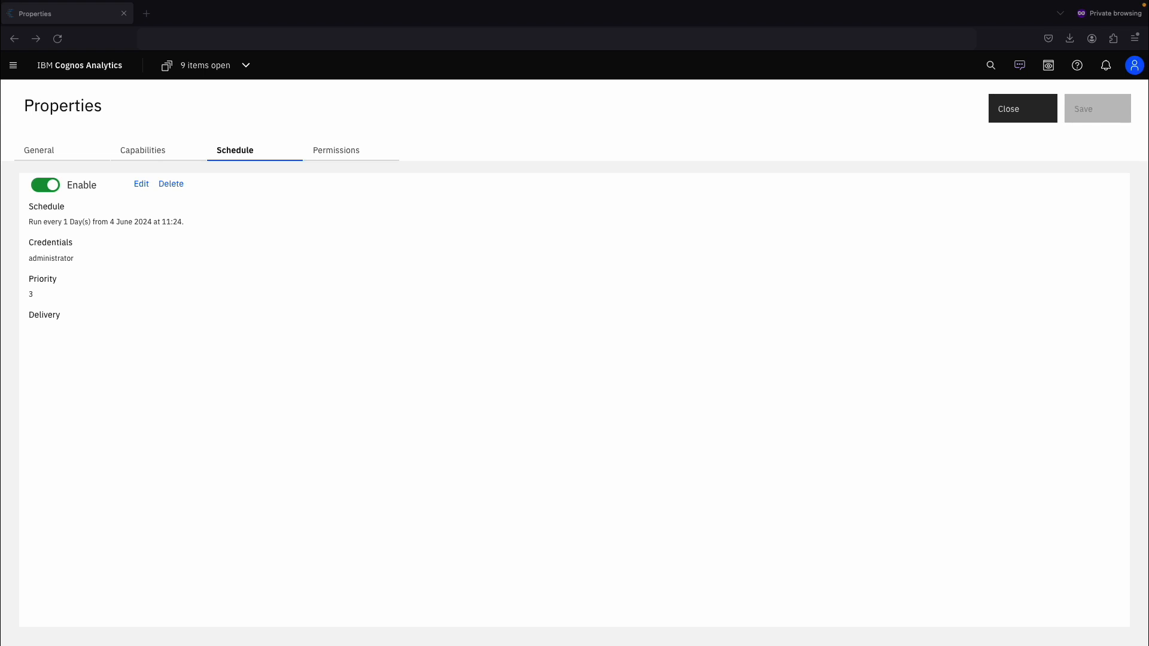
{"action": "left_click", "coordinate": [1008, 111]}
- Open the Dashboard - Data Set (SQL) dashboard in edit mode
{"action": "left_click", "coordinate": [196, 66]}
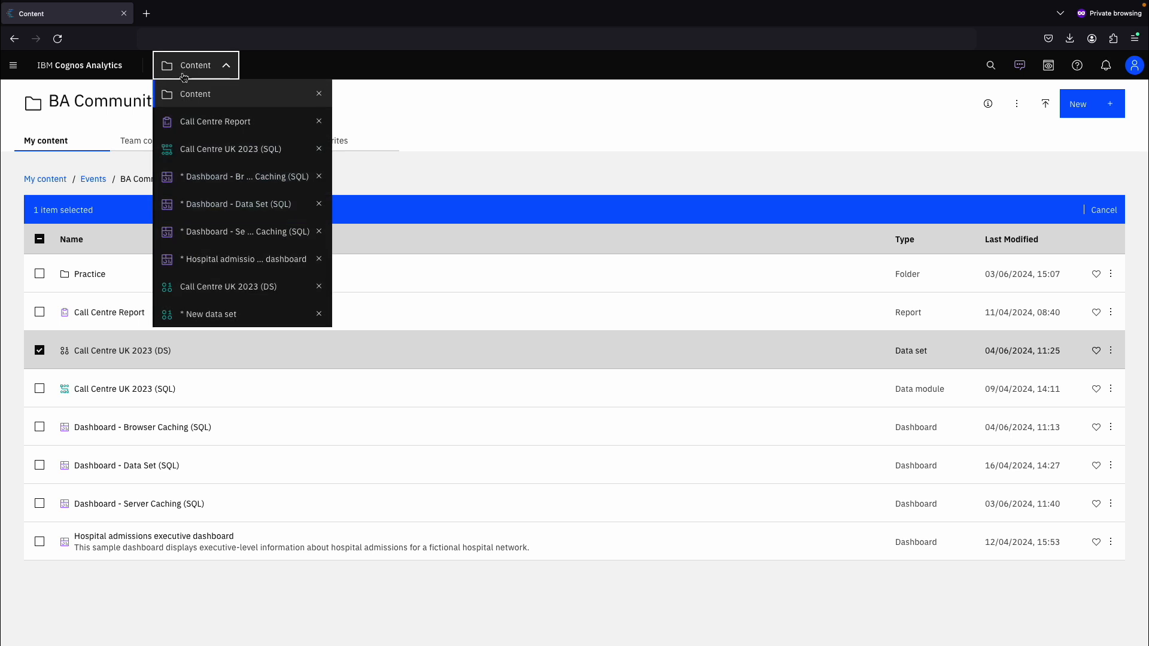
{"action": "left_click", "coordinate": [223, 207]}
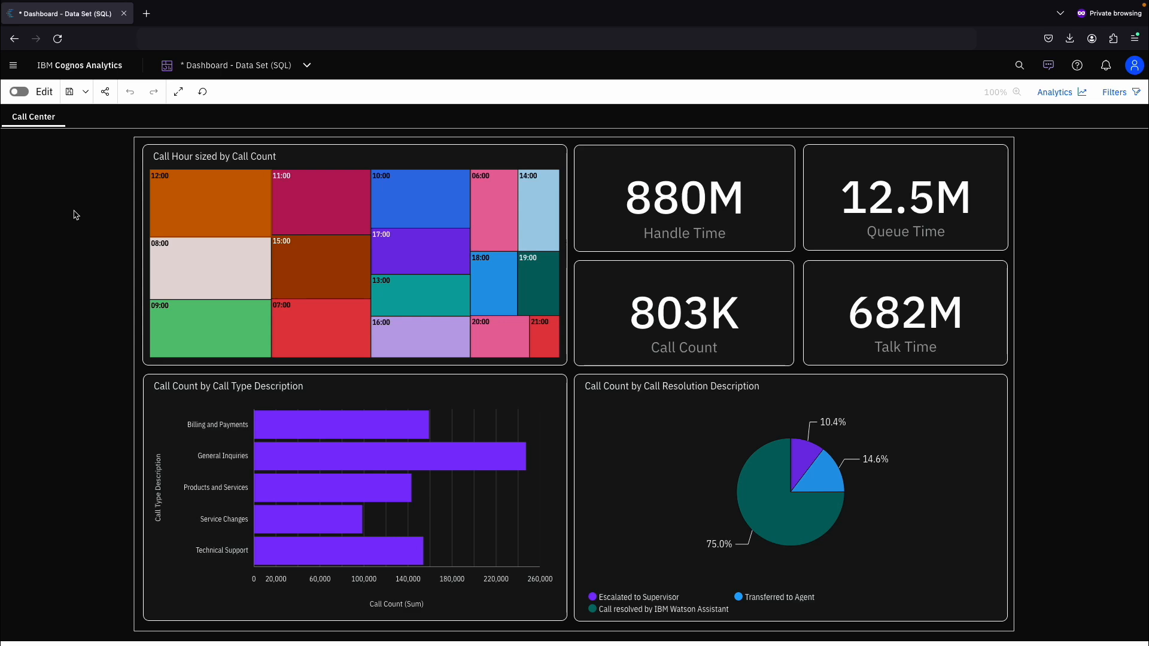
{"action": "left_click", "coordinate": [19, 93]}
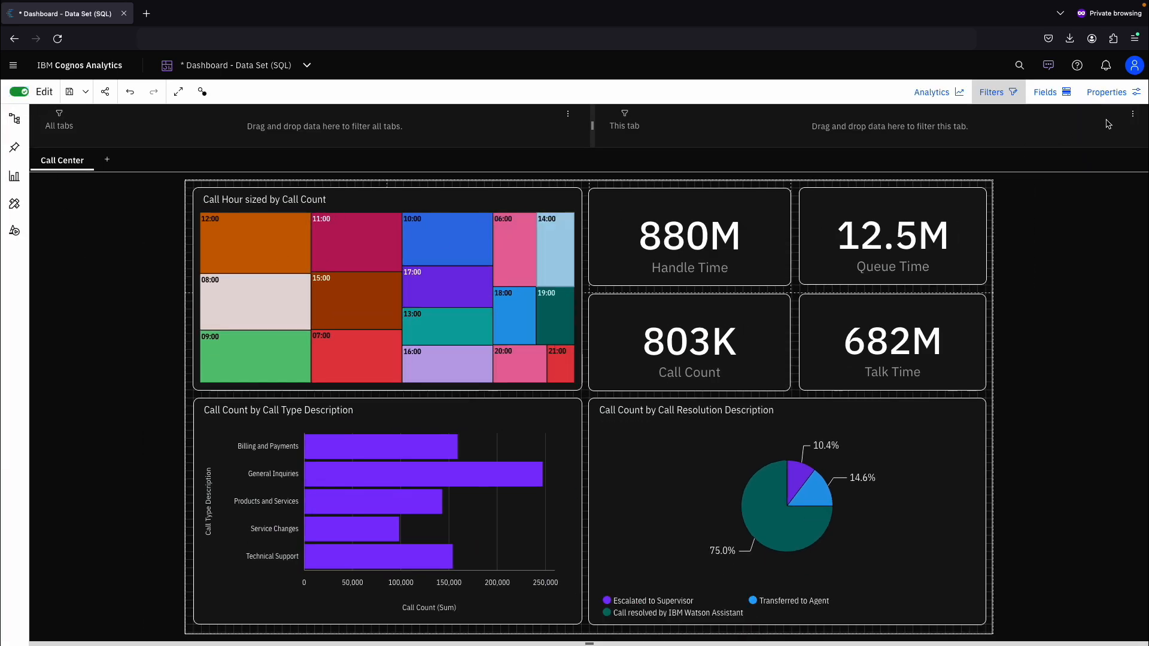
- Open the dashboard properties, expand the advanced settings, and view the local data cache configuration
{"action": "left_click", "coordinate": [1134, 92]}
{"action": "scroll", "coordinate": [1023, 485], "scroll_direction": "down", "scroll_amount": 2}
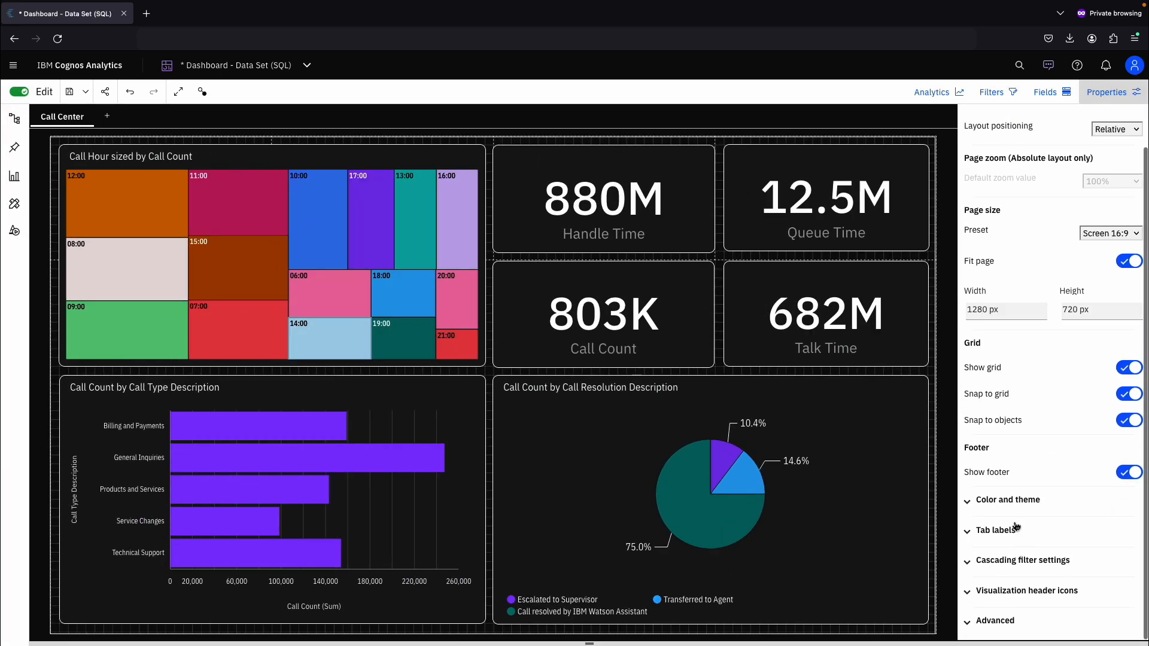
{"action": "left_click", "coordinate": [1006, 620]}
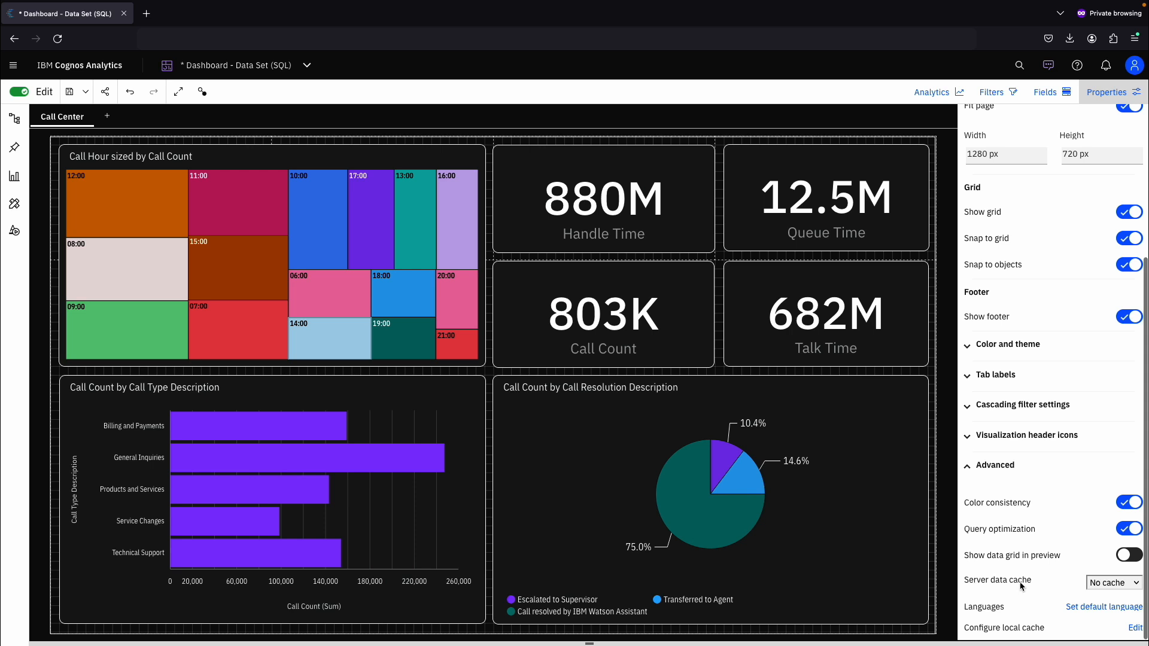
{"action": "left_click", "coordinate": [1135, 629]}
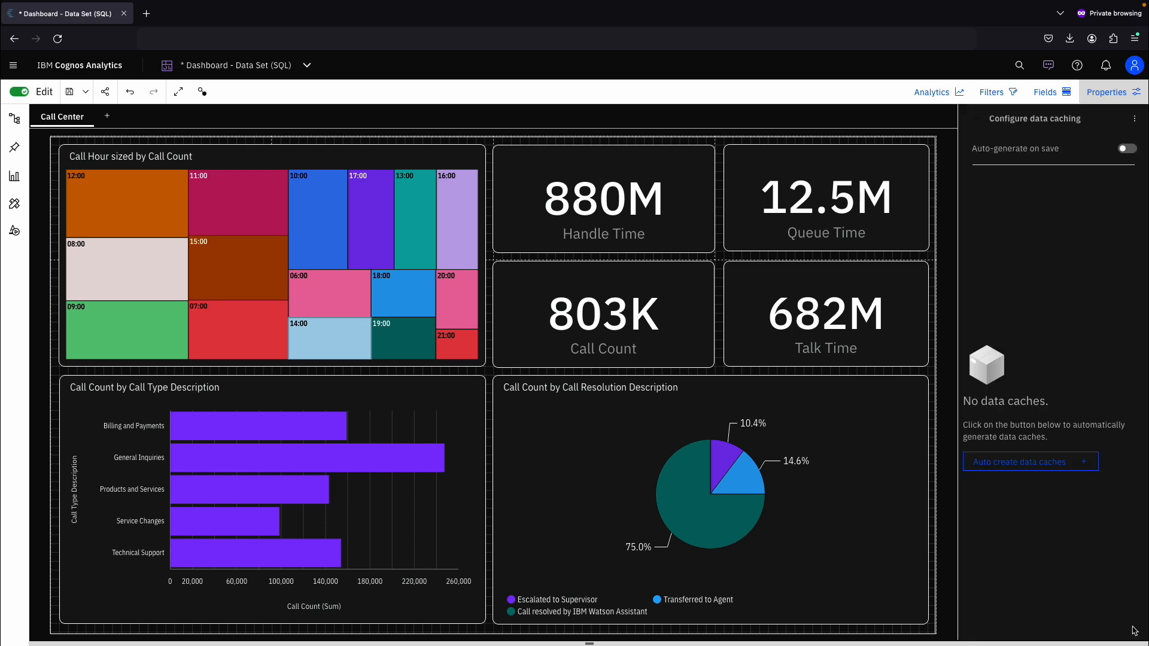
{"action": "left_click", "coordinate": [1106, 91]}
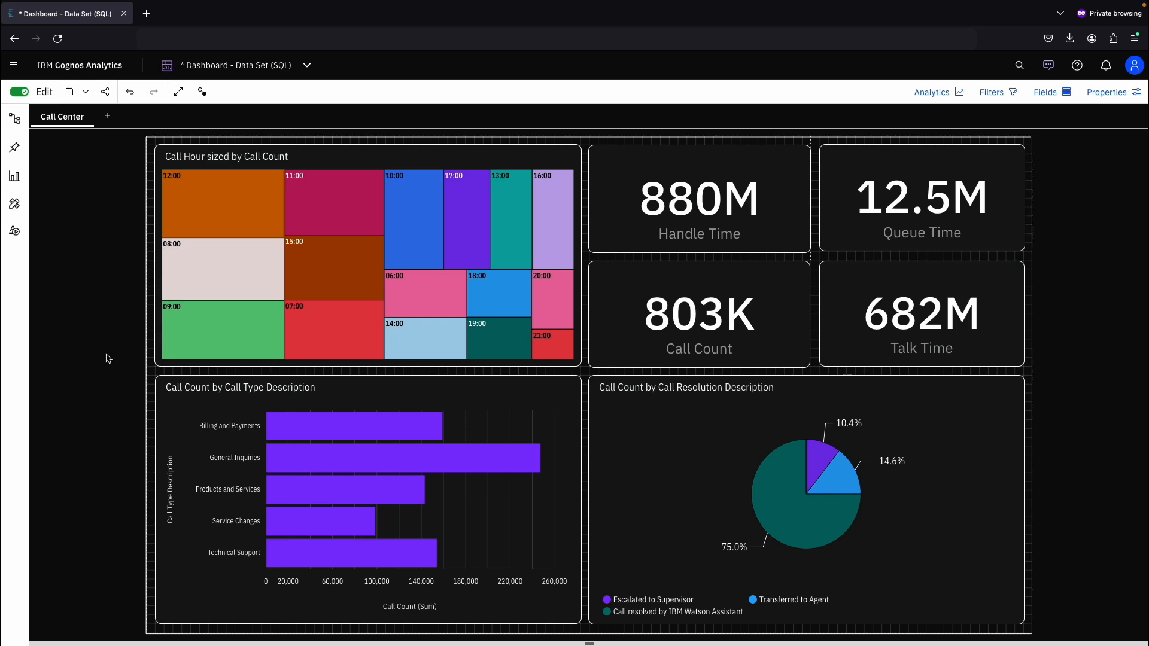
- Open the Serviceability panel for the bar chart and turn on durations for all visualizations with widget rerun
{"action": "left_click", "coordinate": [168, 414]}
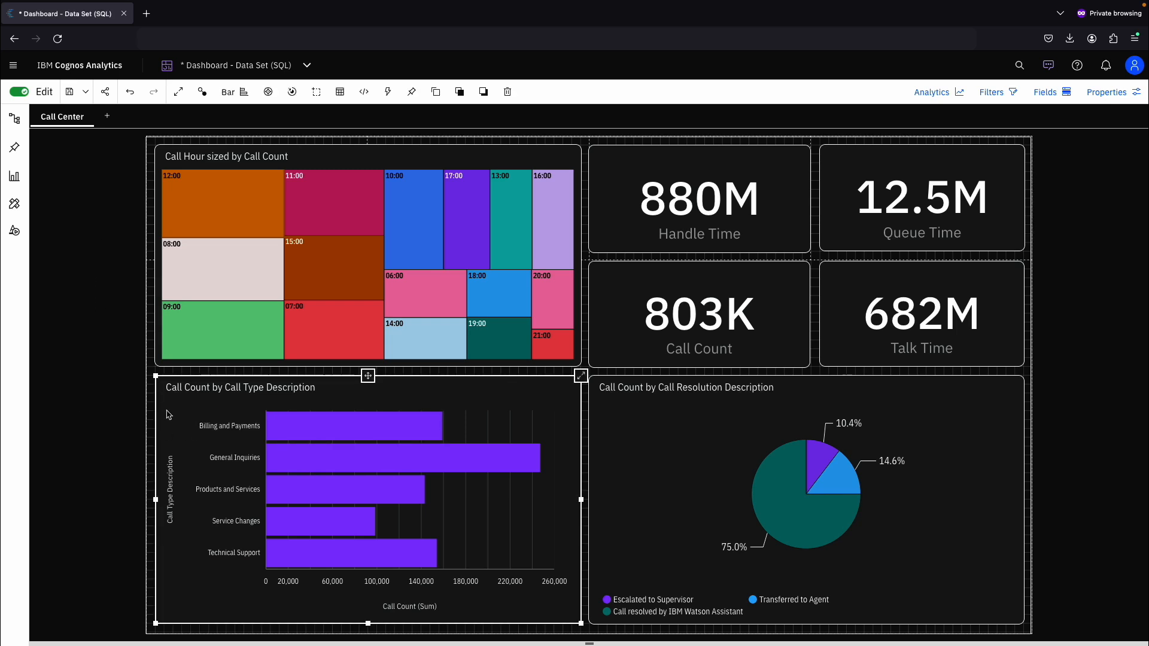
{"action": "key", "text": "ctrl+slash+q"}
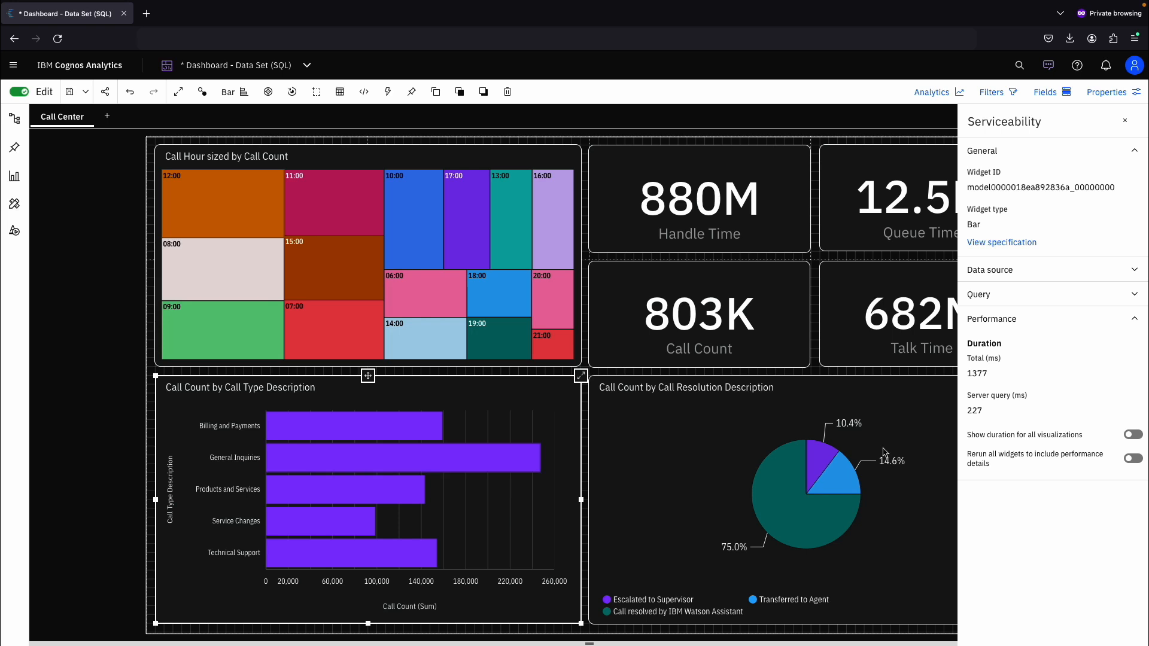
{"action": "left_click", "coordinate": [1133, 458]}
{"action": "left_click", "coordinate": [1133, 436]}
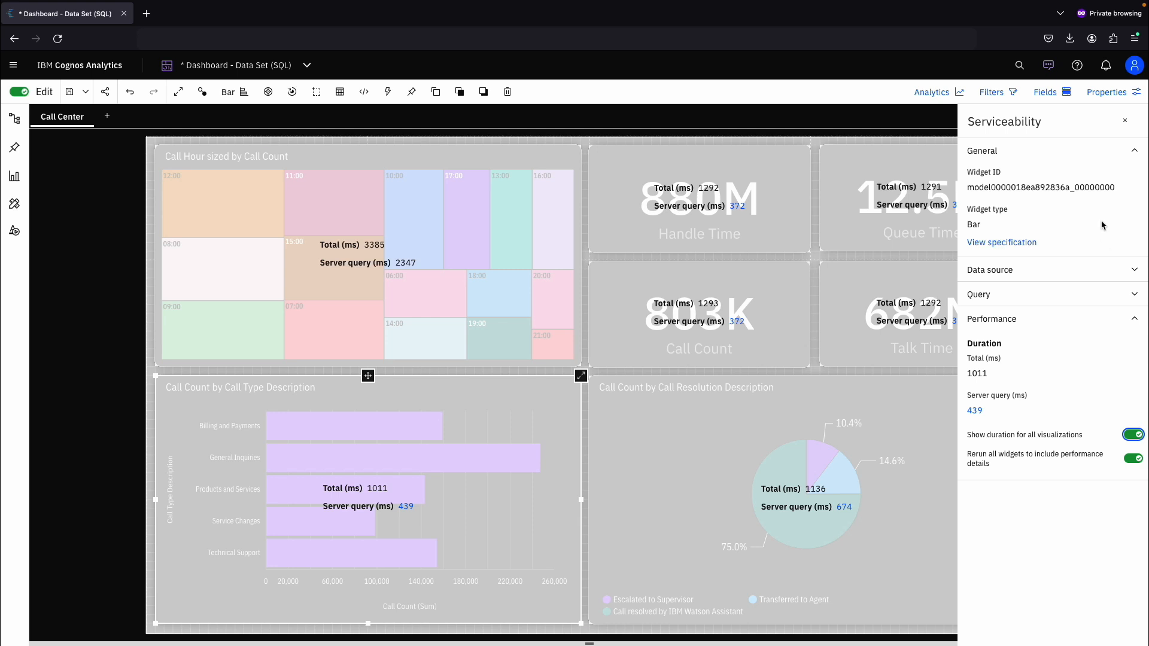
{"action": "left_click", "coordinate": [1126, 121]}
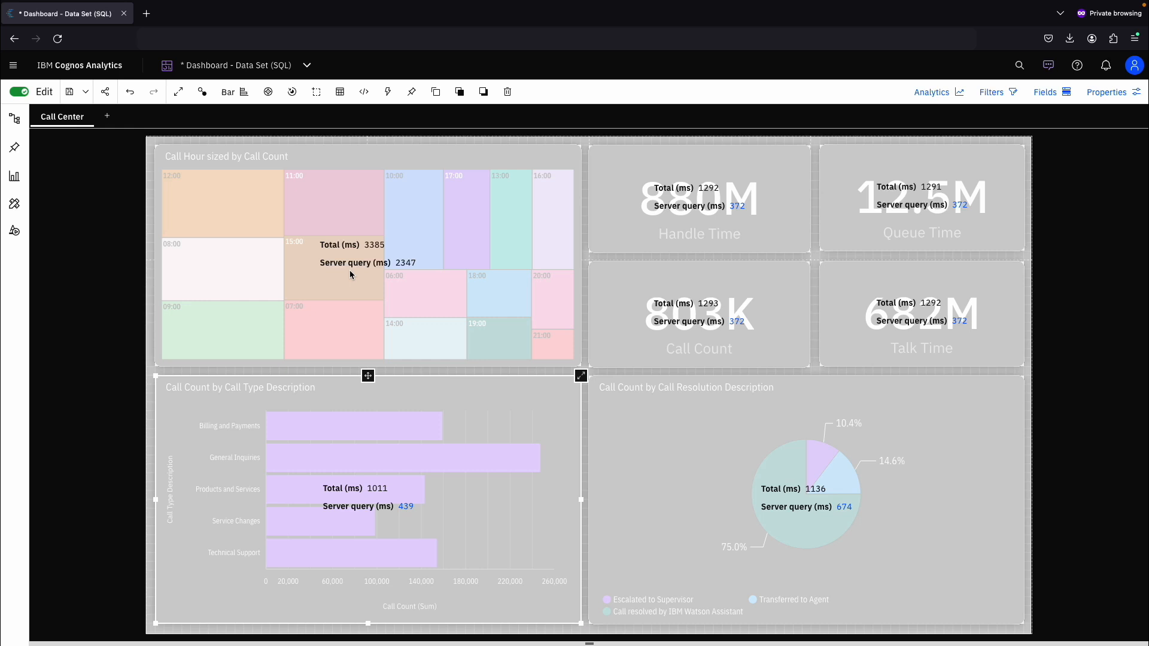
{"action": "left_click", "coordinate": [376, 159]}
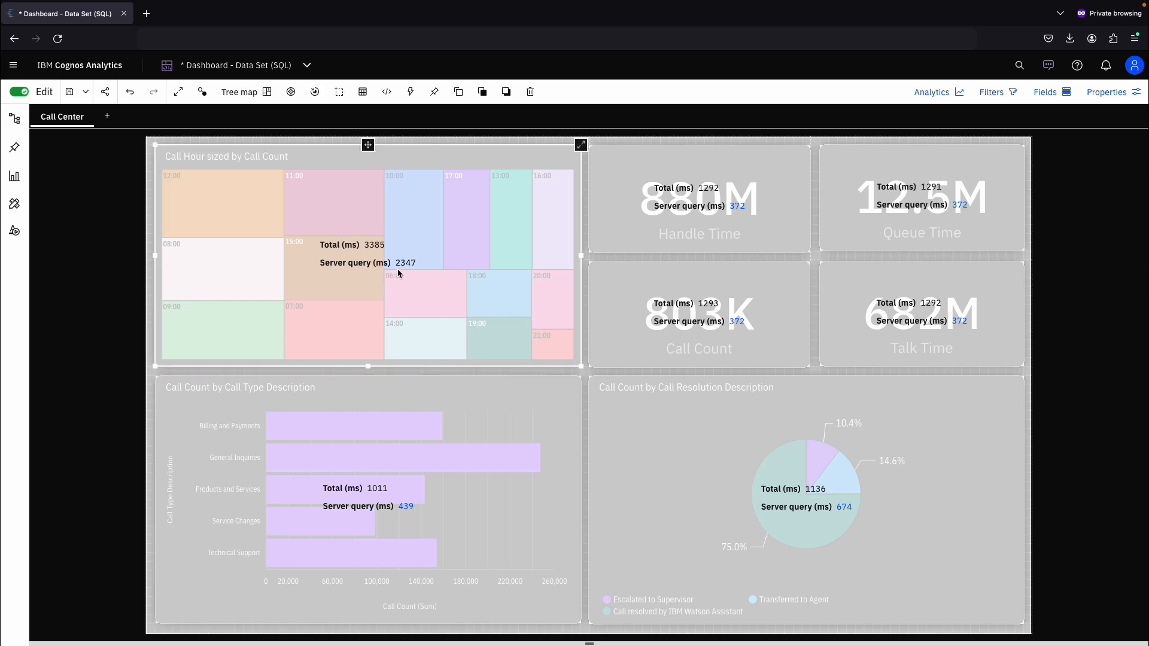
{"action": "left_click", "coordinate": [377, 395]}
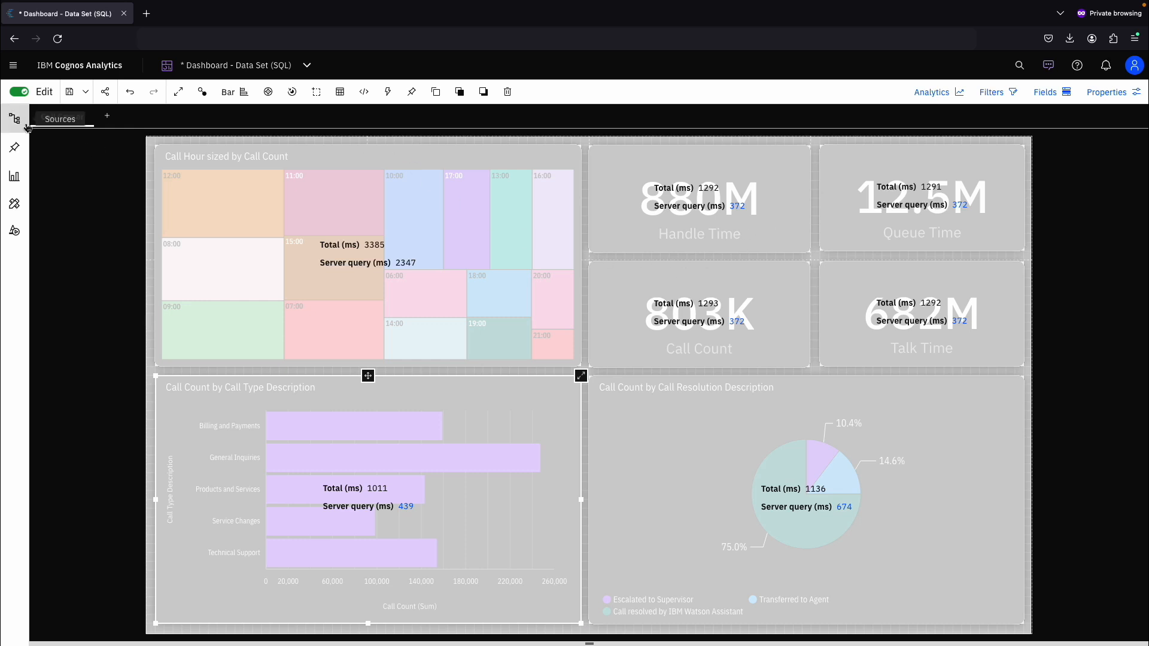
- Relink the dashboard source to the Call Centre UK 2023 (DS) data set in My content > Events > BA Community Call 04/06/2024
{"action": "left_click", "coordinate": [16, 119]}
{"action": "left_click", "coordinate": [72, 122]}
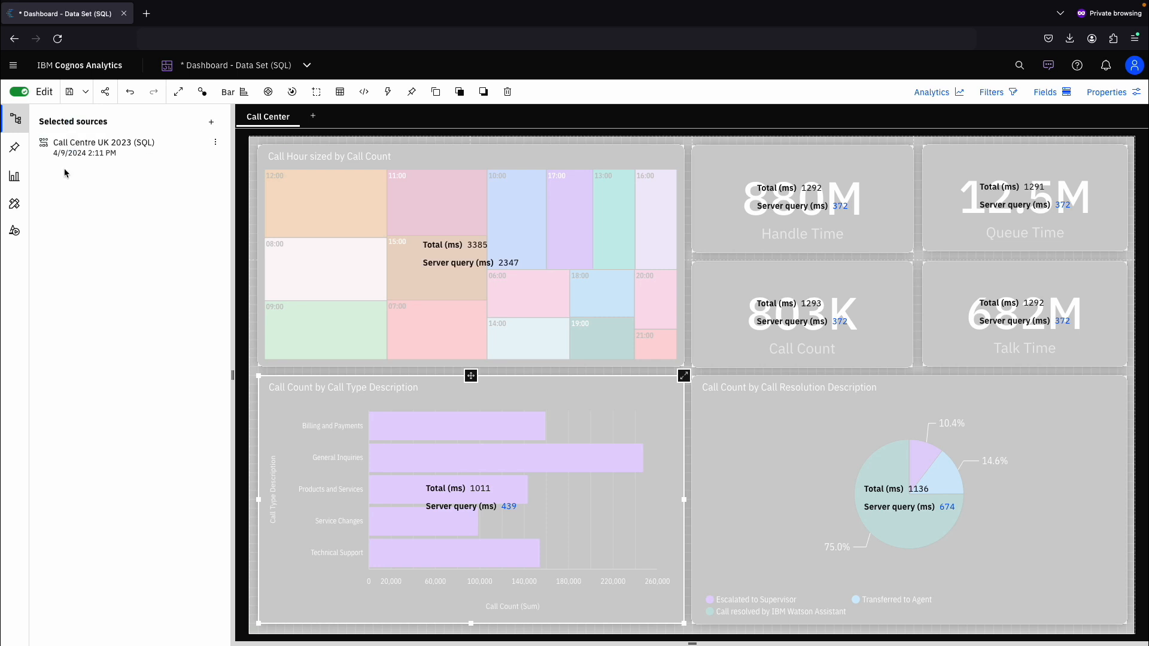
{"action": "left_click", "coordinate": [217, 146]}
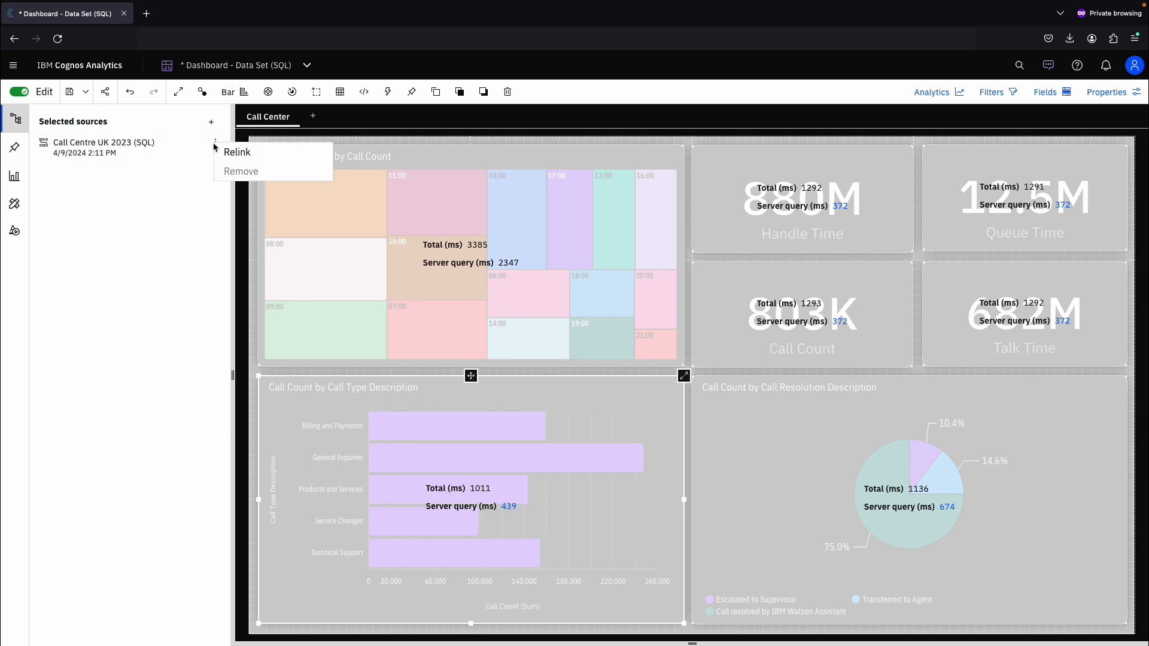
{"action": "left_click", "coordinate": [231, 152]}
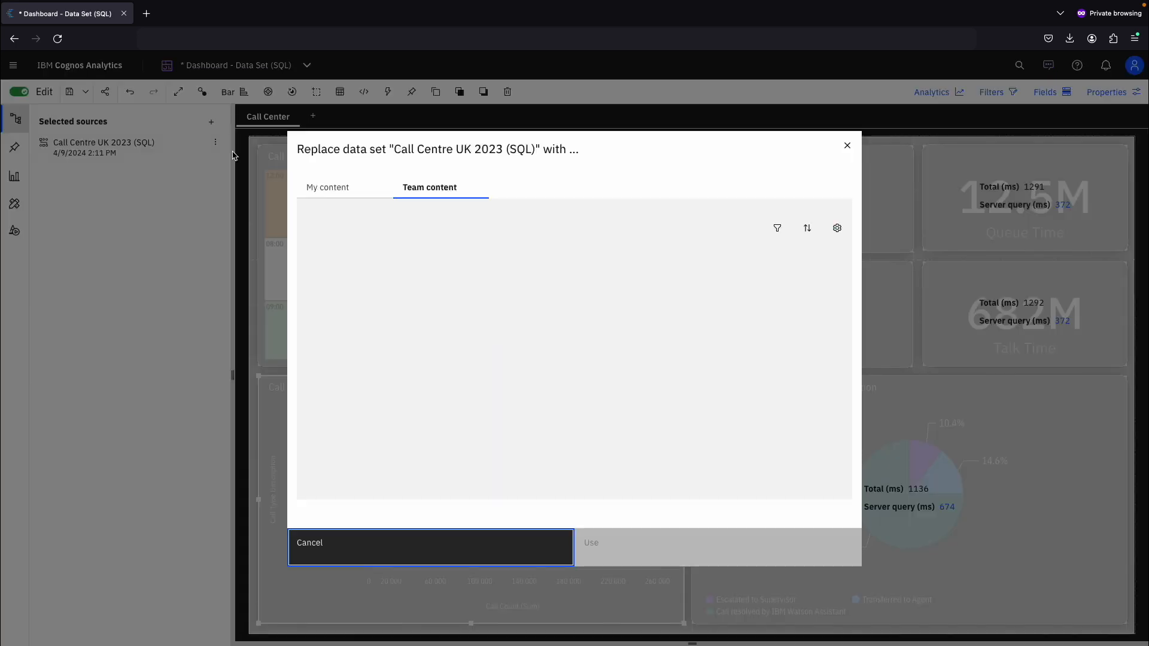
{"action": "left_click", "coordinate": [340, 188]}
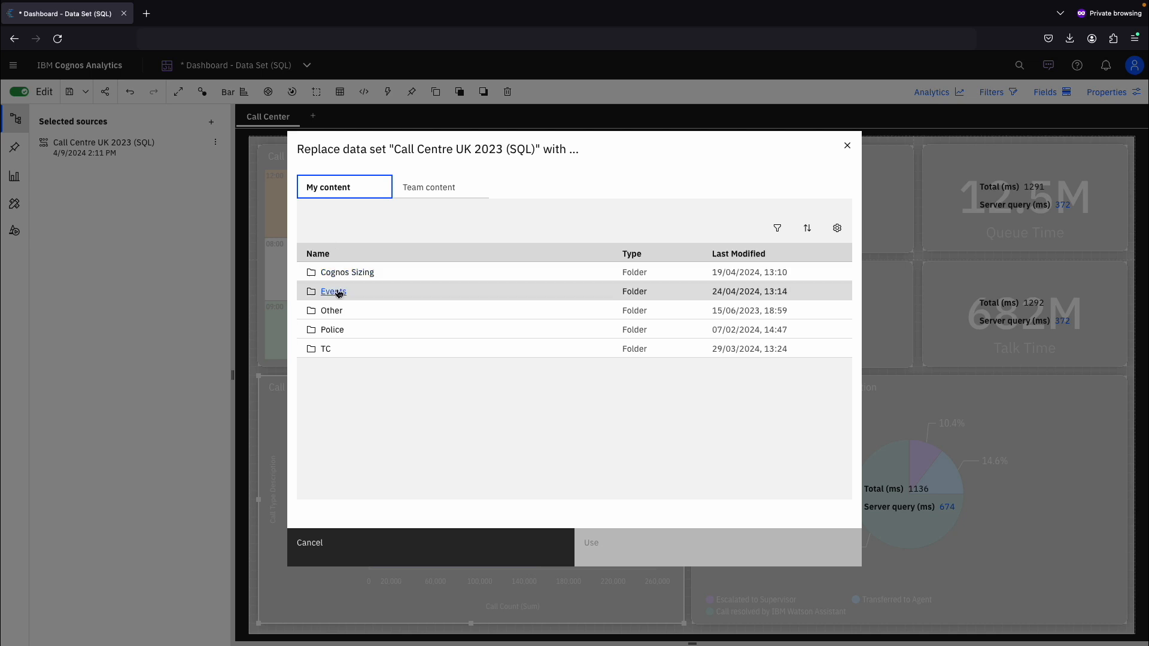
{"action": "left_click", "coordinate": [336, 292]}
{"action": "left_click", "coordinate": [339, 291]}
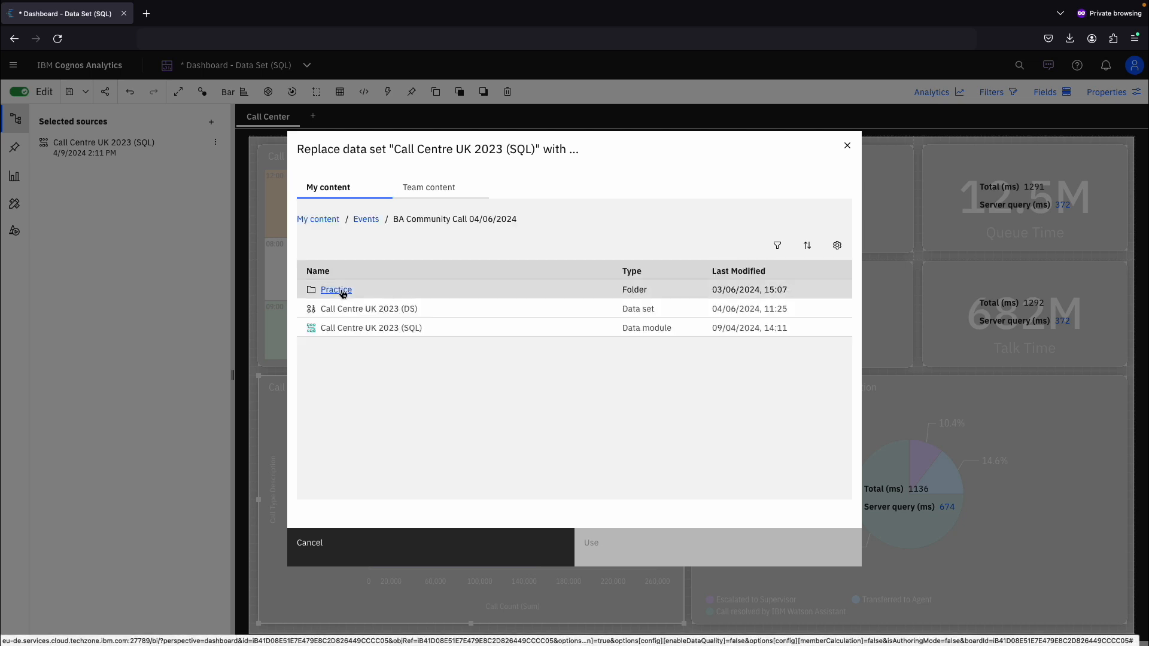
{"action": "left_click", "coordinate": [369, 309]}
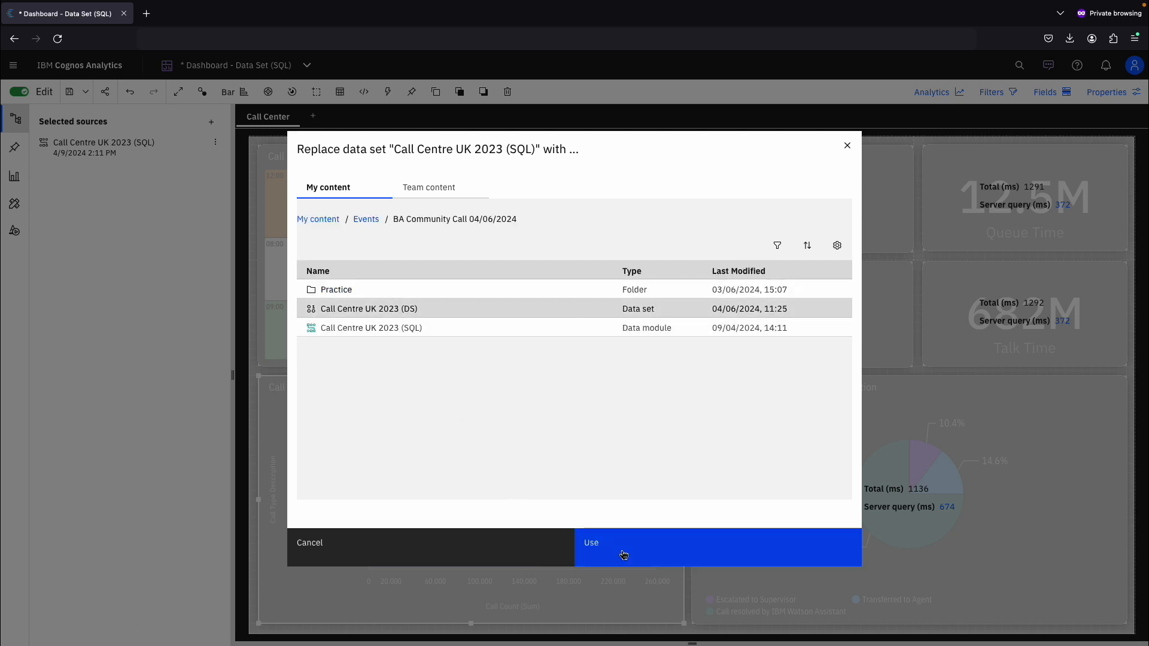
{"action": "left_click", "coordinate": [624, 556]}
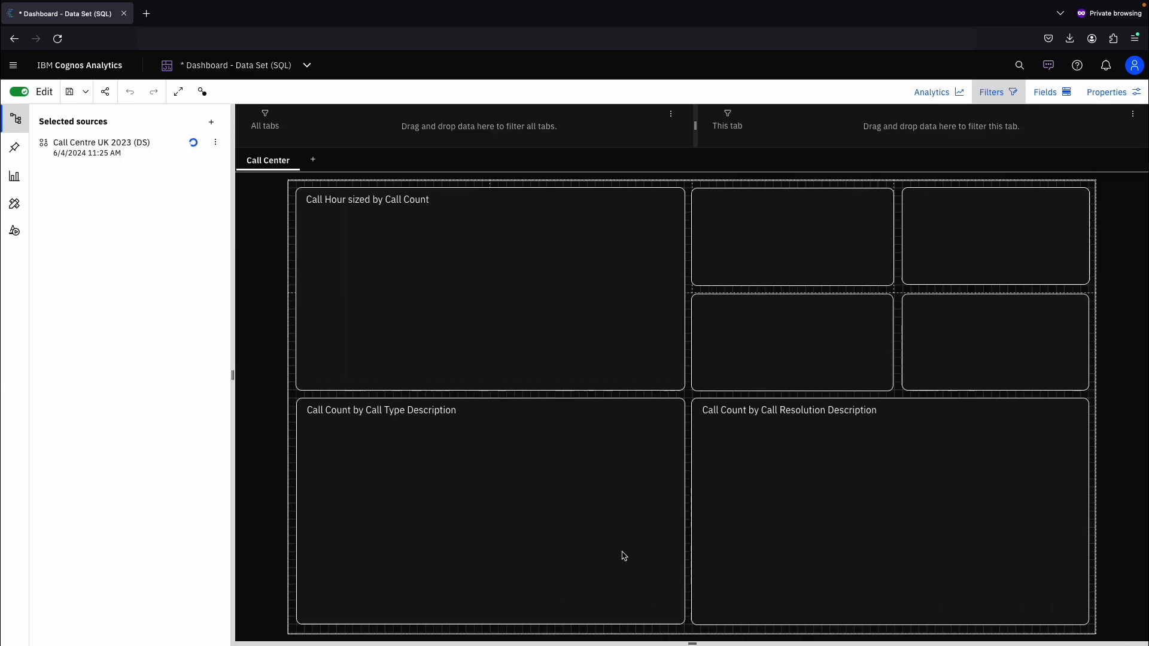
- Reopen Serviceability for the bar chart and turn on durations for all visualizations with widget rerun again
{"action": "left_click", "coordinate": [304, 406]}
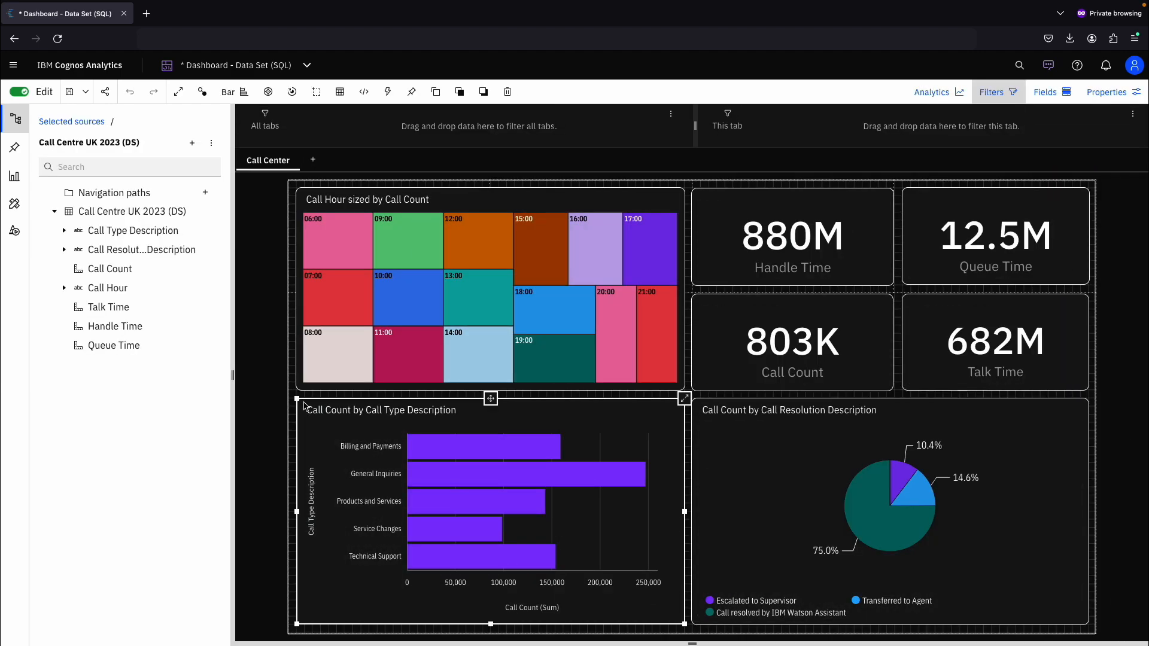
{"action": "key", "text": "ctrl+q"}
{"action": "key", "text": "slash"}
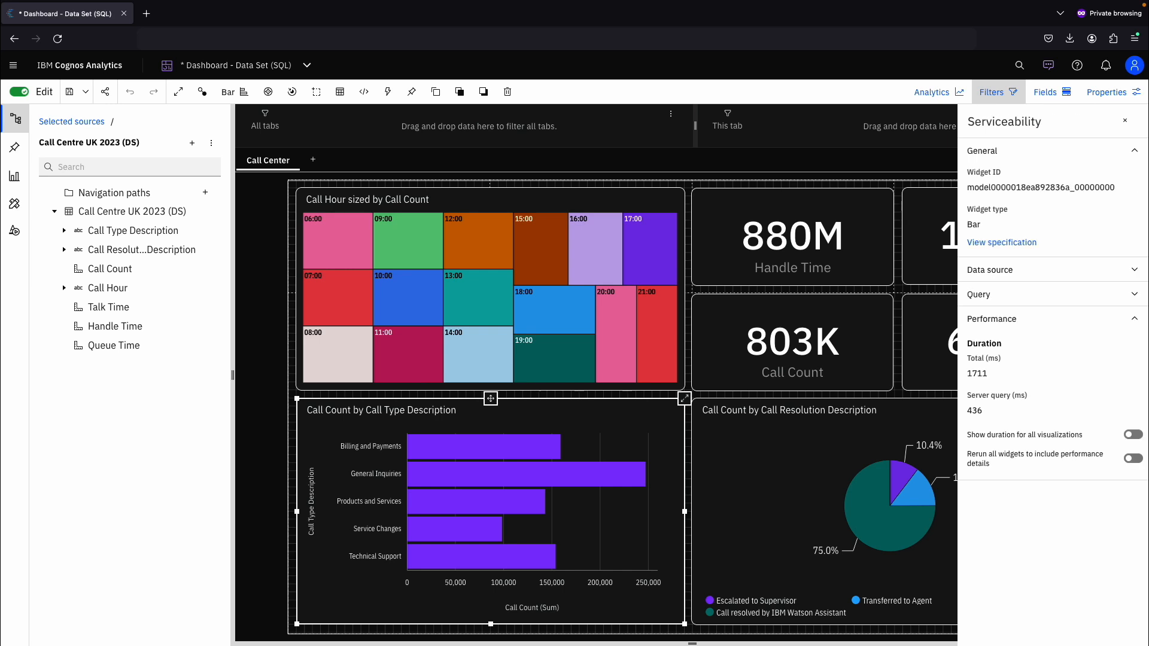
{"action": "left_click", "coordinate": [1131, 460]}
{"action": "left_click", "coordinate": [1133, 436]}
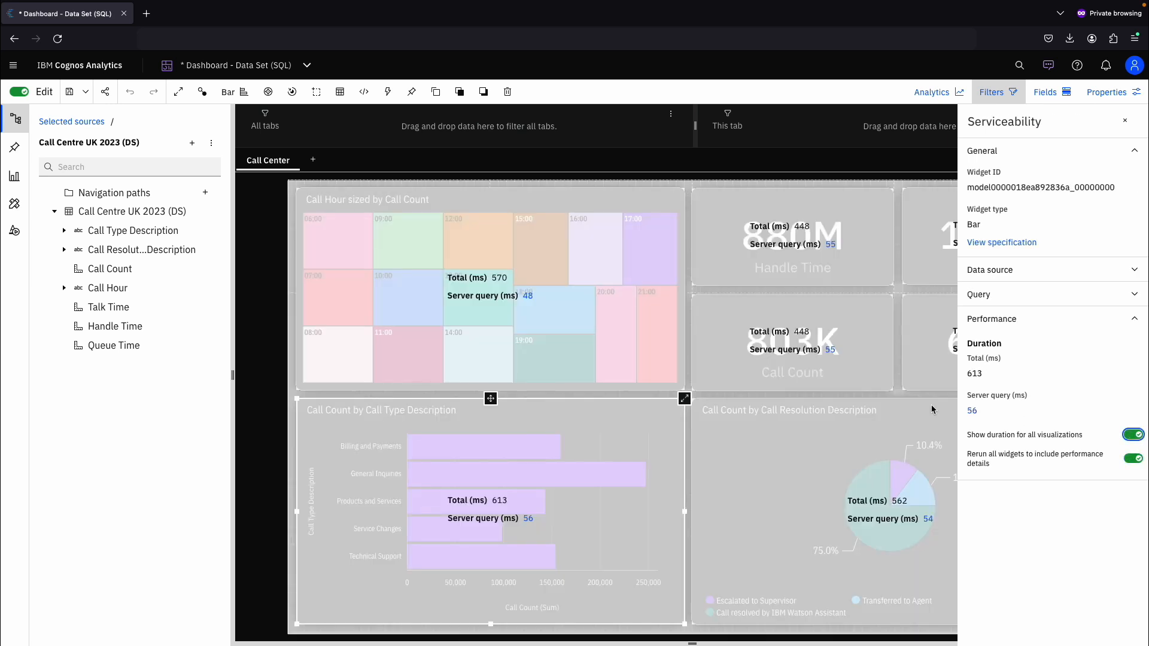
{"action": "left_click", "coordinate": [1126, 122]}
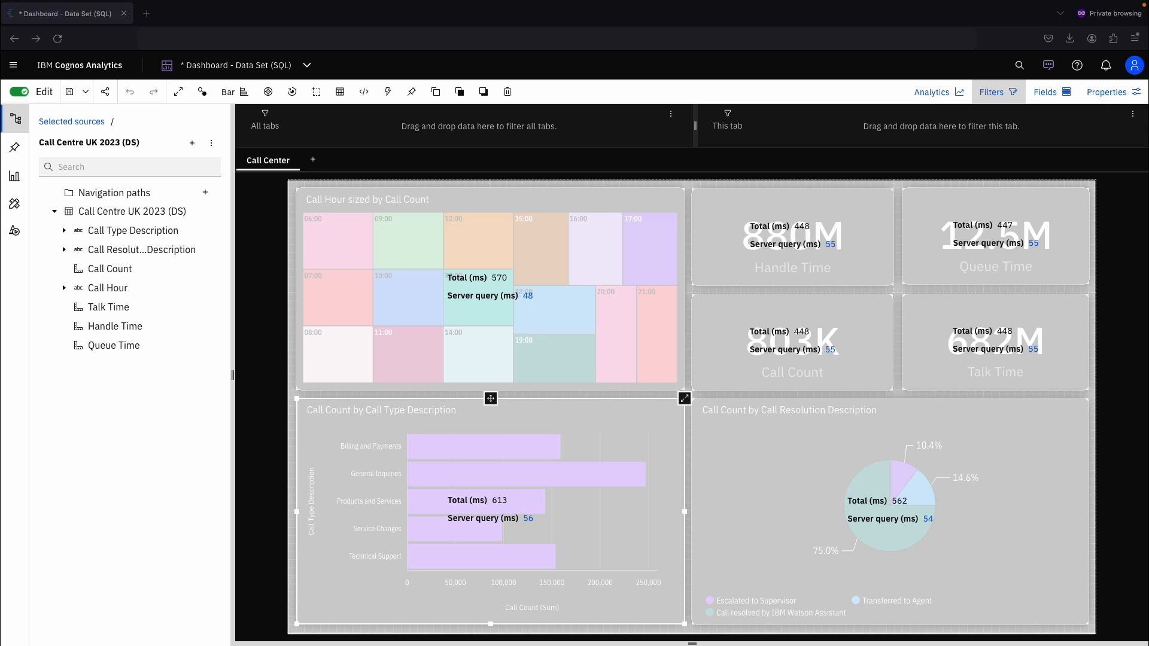
- Open the bar chart's server query timing details, examine the dashboard request sequence chart, and close that tab
{"action": "left_click", "coordinate": [526, 519]}
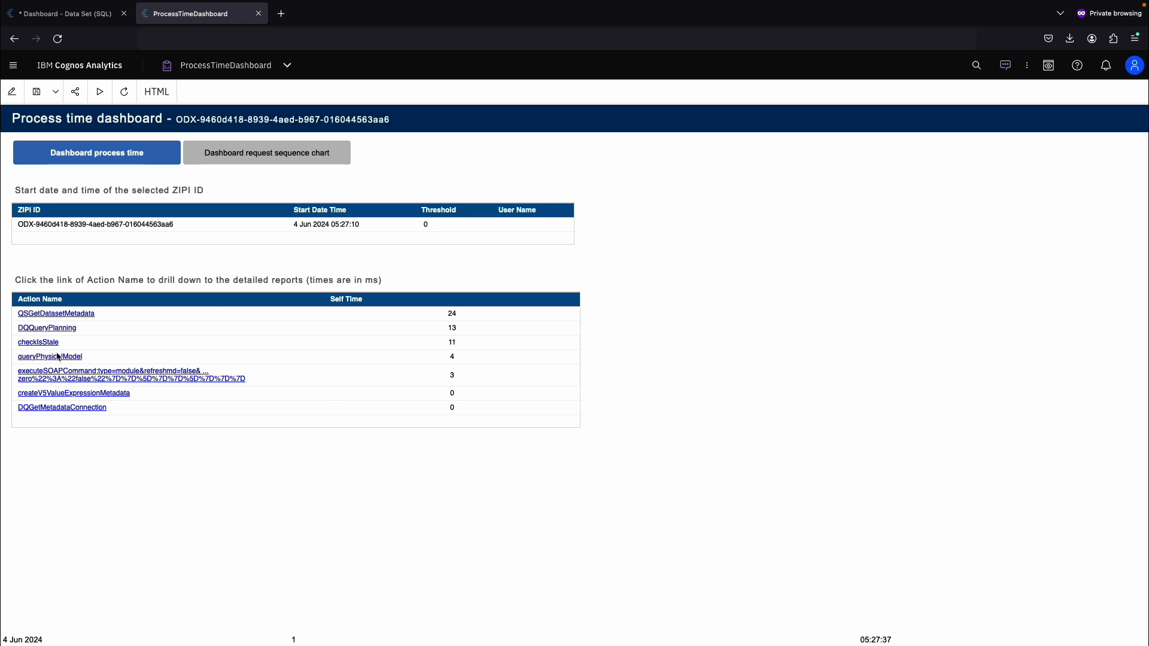
{"action": "left_click", "coordinate": [230, 161]}
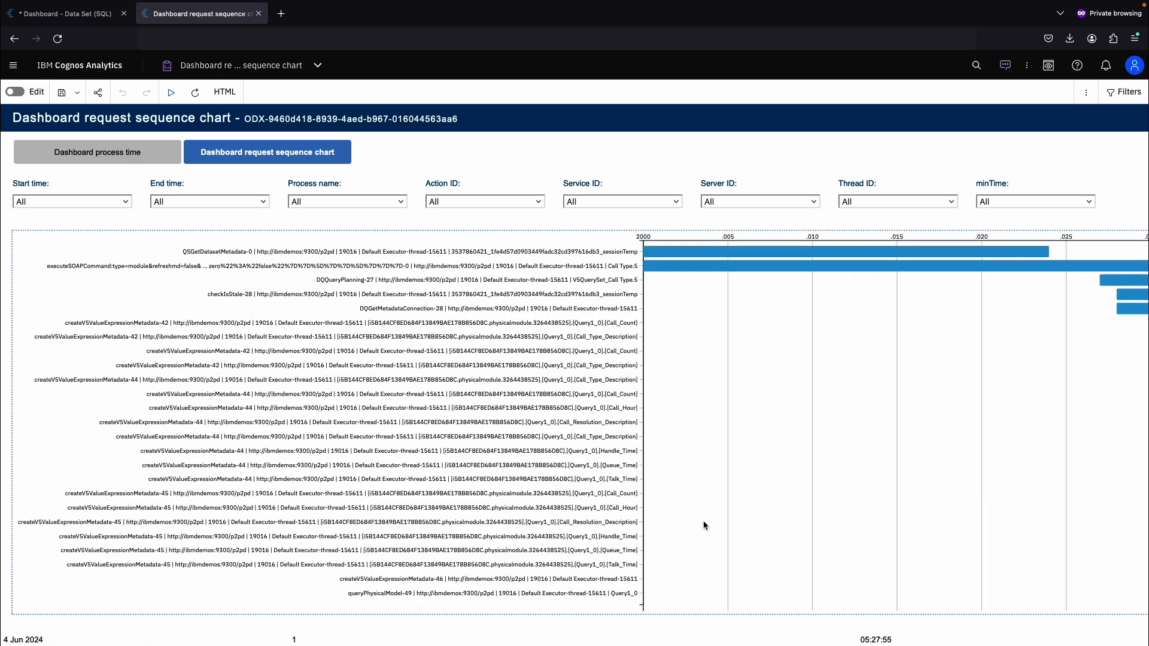
{"action": "left_click_drag", "start_coordinate": [676, 640], "coordinate": [985, 623]}
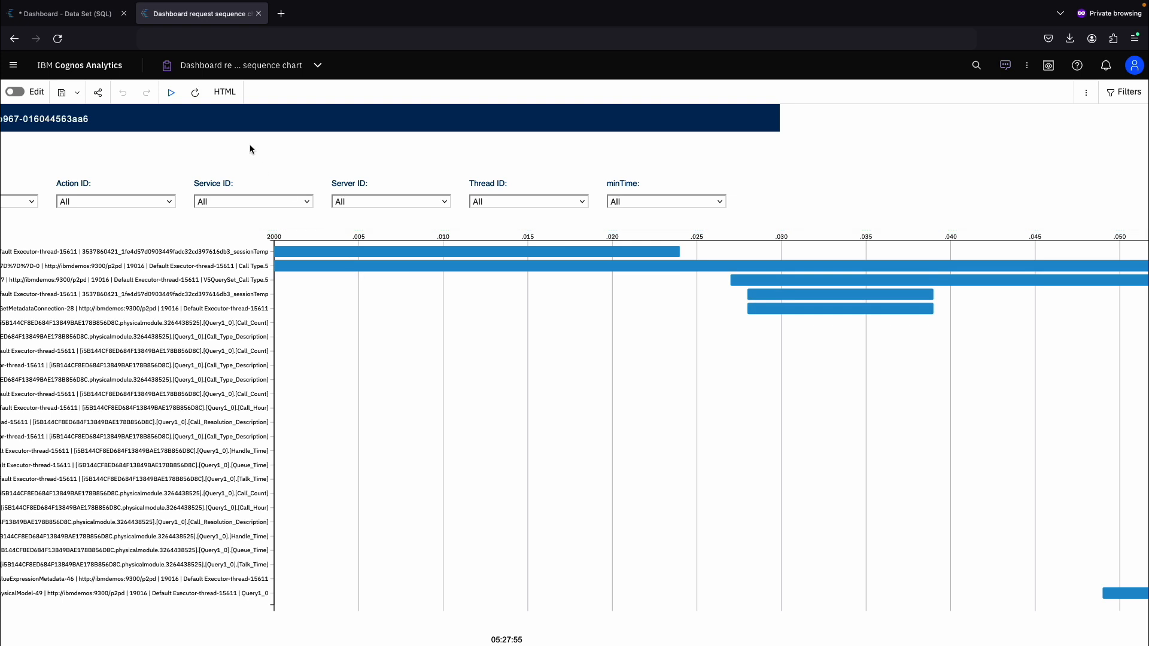
{"action": "left_click", "coordinate": [259, 14]}
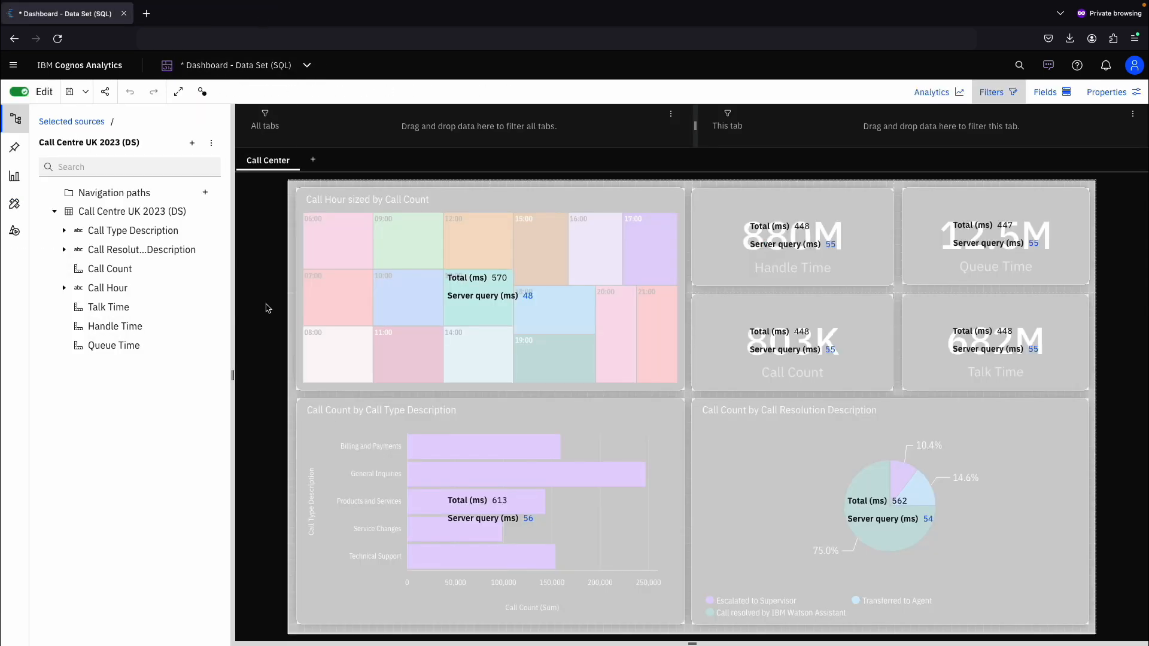